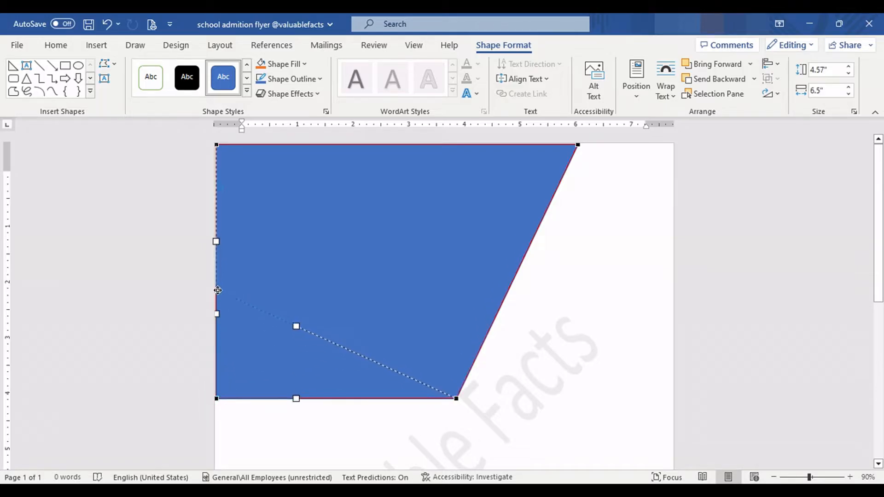
# Step: Finish raising the blue shape's lower-left vertex along the page edge, and place a slightly offset duplicate behind the original
pyautogui.moveTo(217, 290); pyautogui.dragTo(216, 290)
pyautogui.click(212, 171)
pyautogui.keyDown('ctrl'); pyautogui.moveTo(437, 247); pyautogui.dragTo(445, 261); pyautogui.keyUp('ctrl')
pyautogui.click(700, 79)
# Step: Edit the duplicate's points so it meets the page's top and left edges and extends beyond the original along both diagonals
pyautogui.click(105, 64)
pyautogui.click(134, 96)
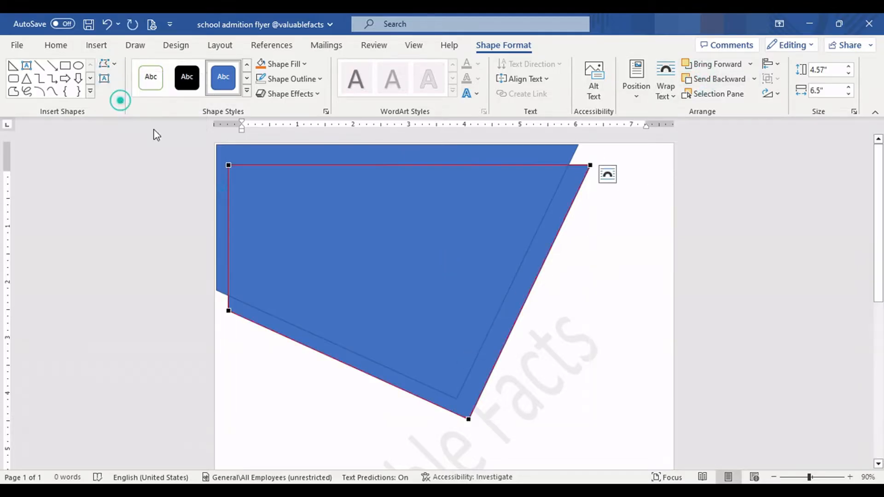
pyautogui.click(590, 164)
pyautogui.moveTo(592, 164); pyautogui.dragTo(627, 145)
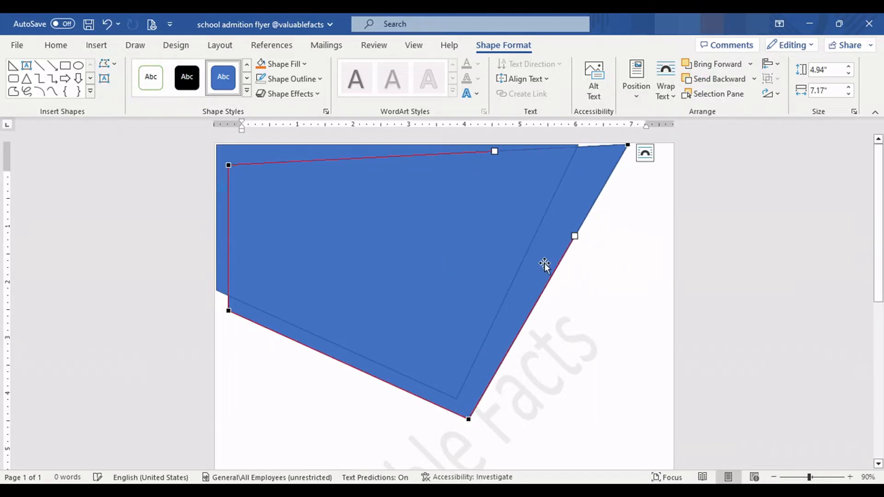
pyautogui.moveTo(222, 325); pyautogui.dragTo(215, 334)
pyautogui.moveTo(229, 165); pyautogui.dragTo(215, 143)
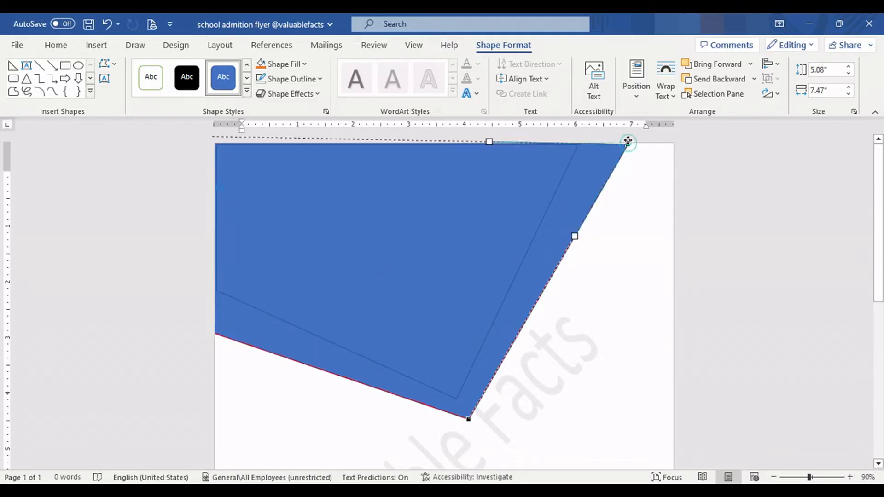
pyautogui.moveTo(520, 302); pyautogui.dragTo(511, 298)
pyautogui.click(562, 349)
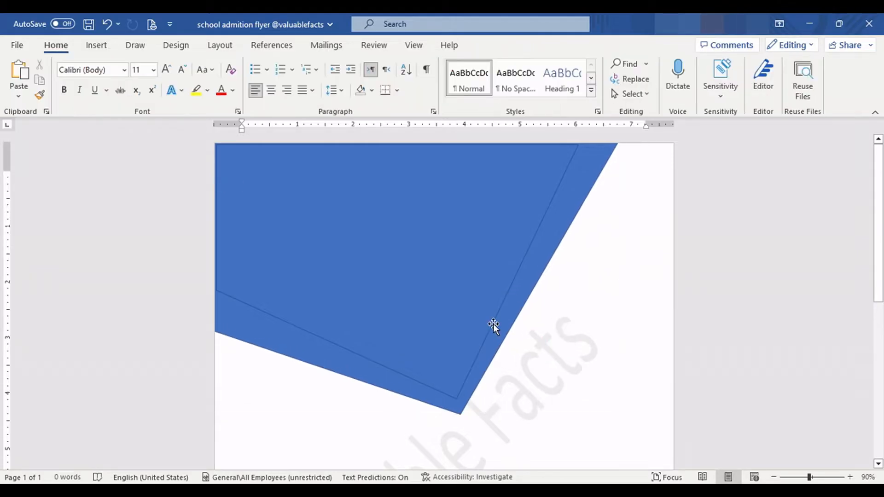
# Step: Fill the larger rear shape with white
pyautogui.click(568, 205)
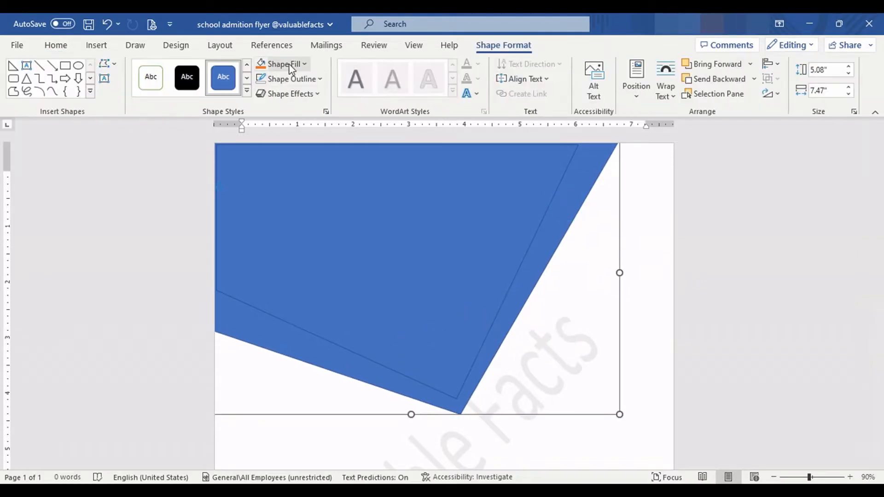
pyautogui.click(280, 64)
pyautogui.click(264, 97)
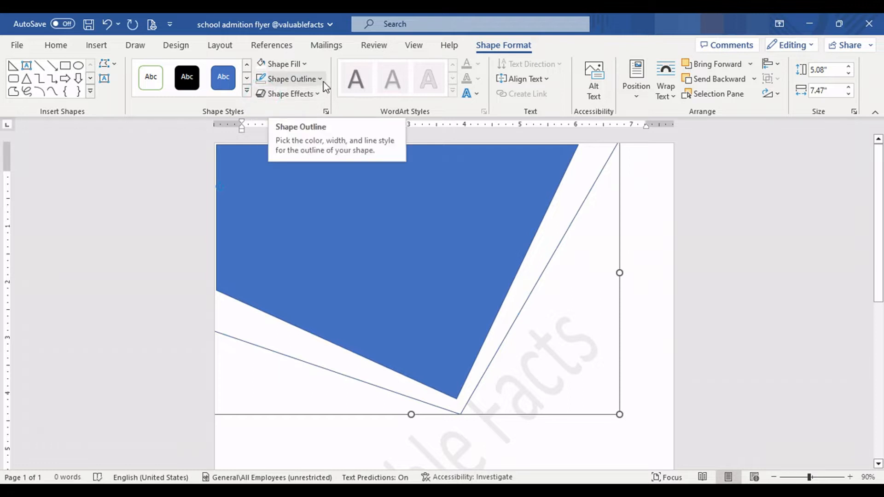
# Step: Fill the front blue shape with the classroom photo of children from a file
pyautogui.click(364, 215)
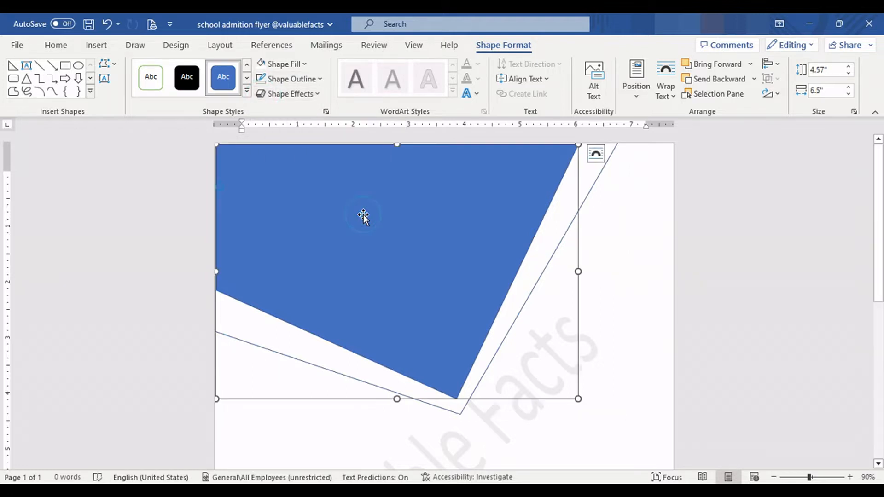
pyautogui.click(302, 63)
pyautogui.click(296, 244)
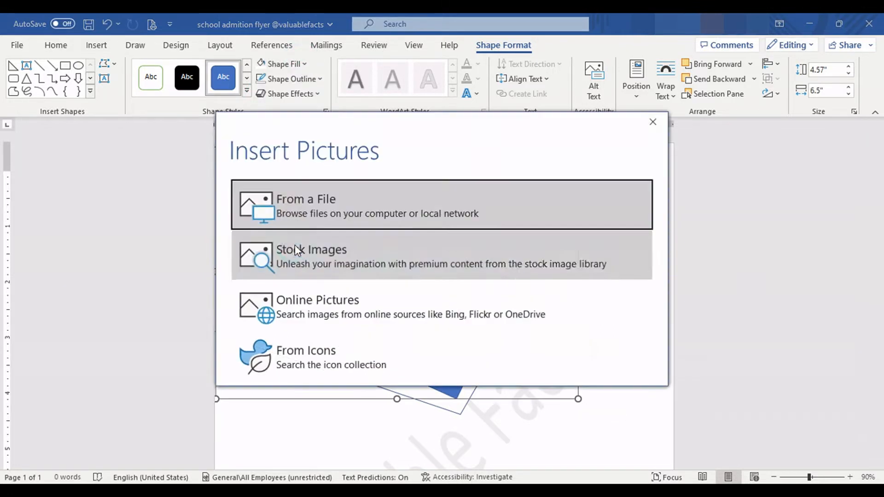
pyautogui.click(327, 201)
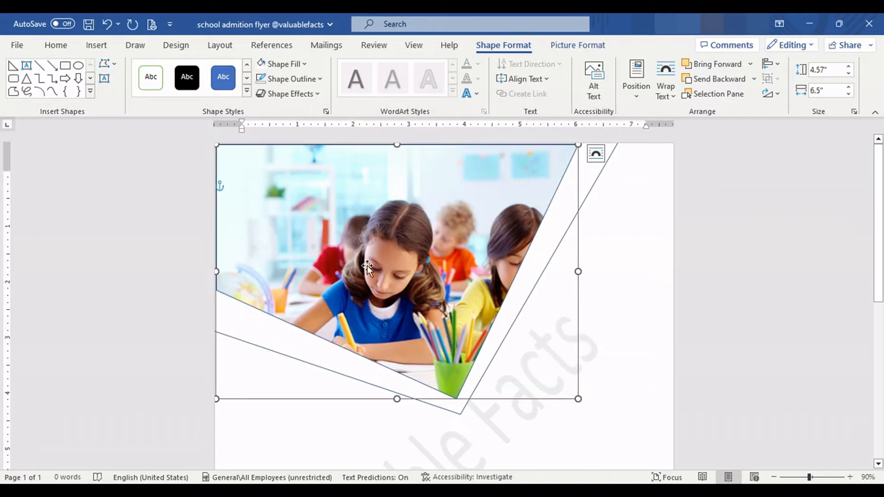
# Step: Use Crop to enlarge and reposition the classroom photo inside its shape, framing the two girls and the pencil cup
pyautogui.click(577, 45)
pyautogui.click(788, 76)
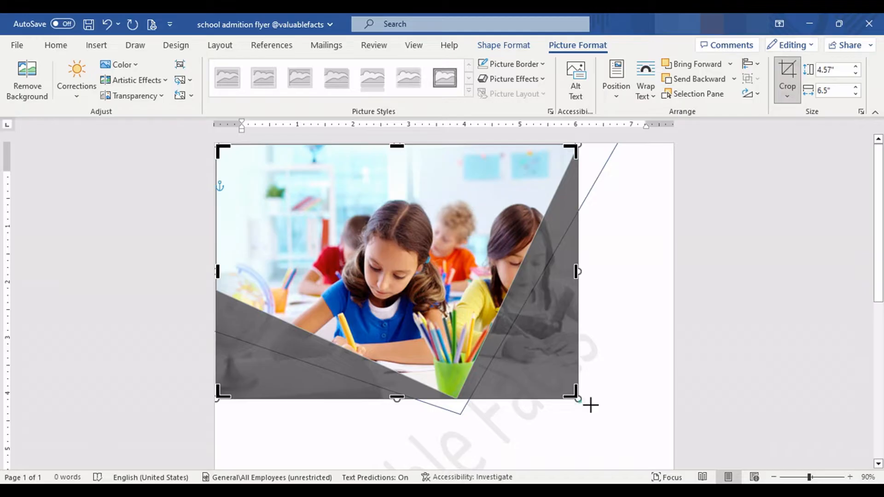
pyautogui.moveTo(591, 405); pyautogui.dragTo(656, 449)
pyautogui.moveTo(458, 304); pyautogui.dragTo(373, 275)
pyautogui.moveTo(357, 426); pyautogui.dragTo(361, 448)
pyautogui.moveTo(578, 449); pyautogui.dragTo(669, 443)
pyautogui.moveTo(428, 281); pyautogui.dragTo(345, 217)
# Step: Draw a right triangle about 4.24" by 1.22" and rotate it parallel to the photo's lower diagonal edge
pyautogui.click(97, 44)
pyautogui.click(172, 64)
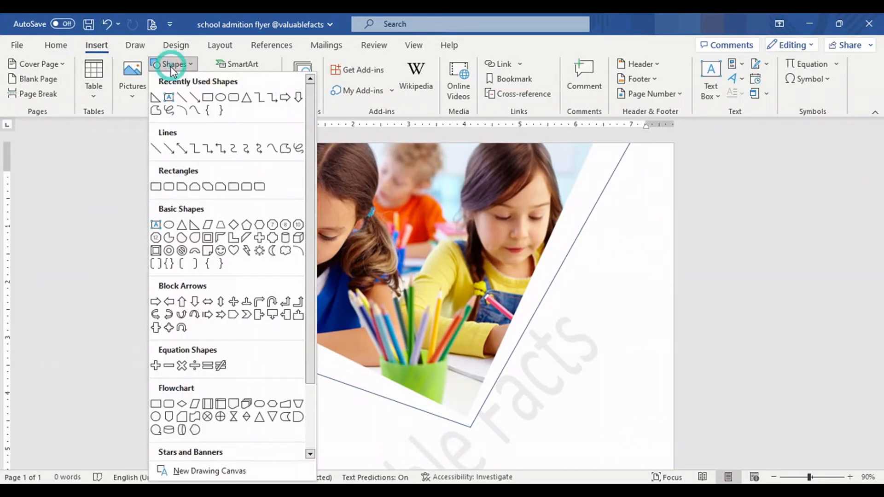
pyautogui.click(155, 97)
pyautogui.moveTo(284, 209); pyautogui.dragTo(352, 446)
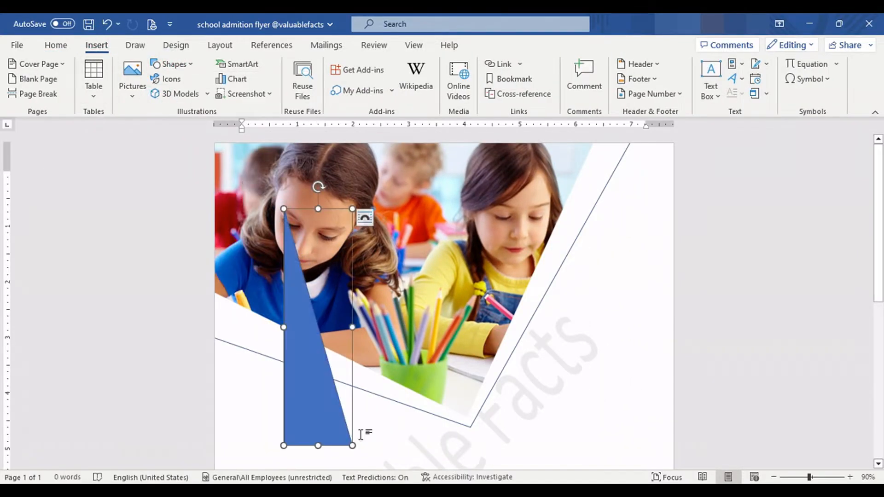
pyautogui.moveTo(320, 184); pyautogui.dragTo(501, 405)
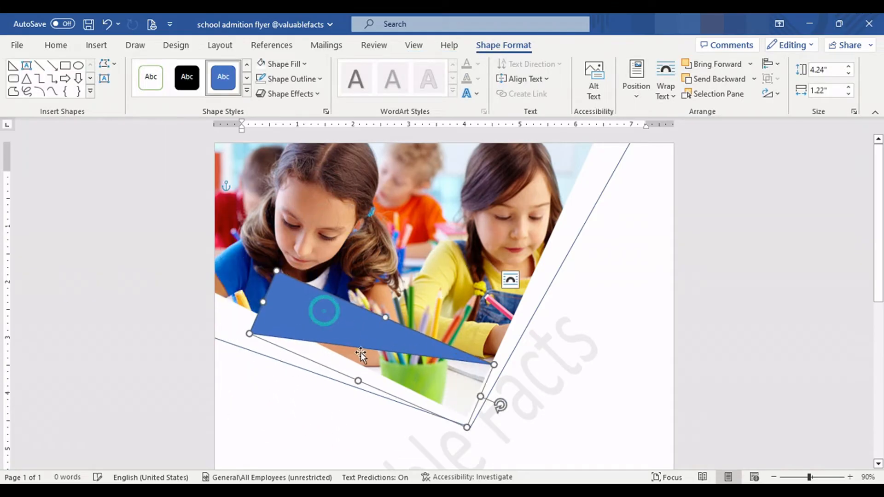
# Step: Resize the triangle to about 6.5" by 0.61" and align it just below the photo's lower diagonal edge
pyautogui.moveTo(359, 381); pyautogui.dragTo(366, 363)
pyautogui.moveTo(484, 389); pyautogui.dragTo(635, 426)
pyautogui.moveTo(455, 362); pyautogui.dragTo(390, 395)
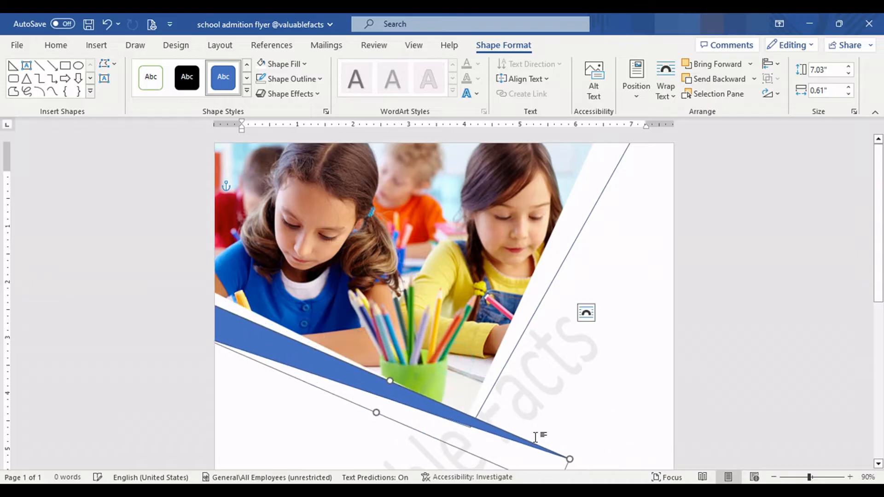
pyautogui.scroll(-1, 537, 396)
pyautogui.moveTo(584, 456); pyautogui.dragTo(547, 459)
pyautogui.moveTo(351, 349); pyautogui.dragTo(332, 348)
pyautogui.moveTo(529, 460); pyautogui.dragTo(537, 452)
pyautogui.moveTo(277, 323); pyautogui.dragTo(278, 319)
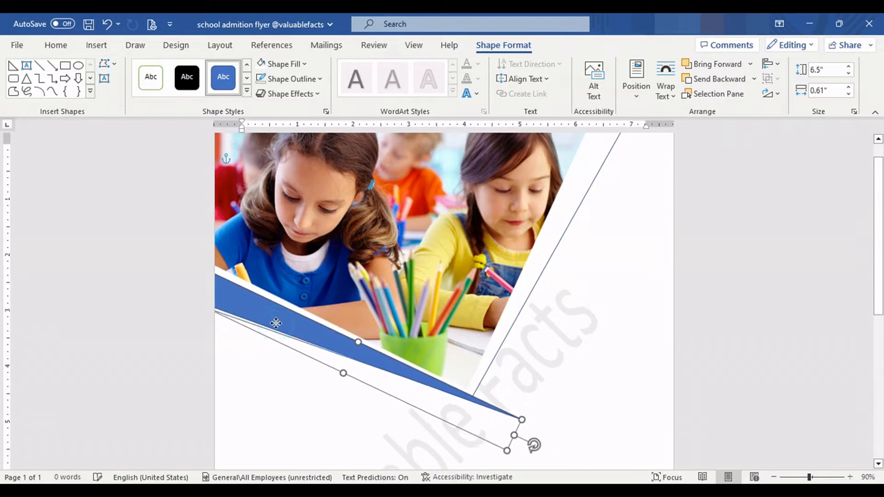
pyautogui.press('Down')
pyautogui.click(610, 375)
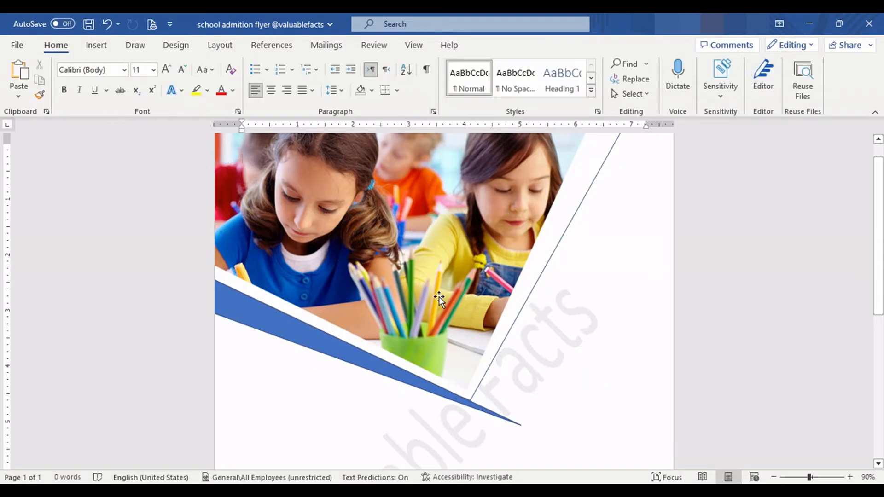
# Step: Duplicate the blue triangle over the photo and flip the copy horizontally
pyautogui.moveTo(319, 344); pyautogui.dragTo(395, 232)
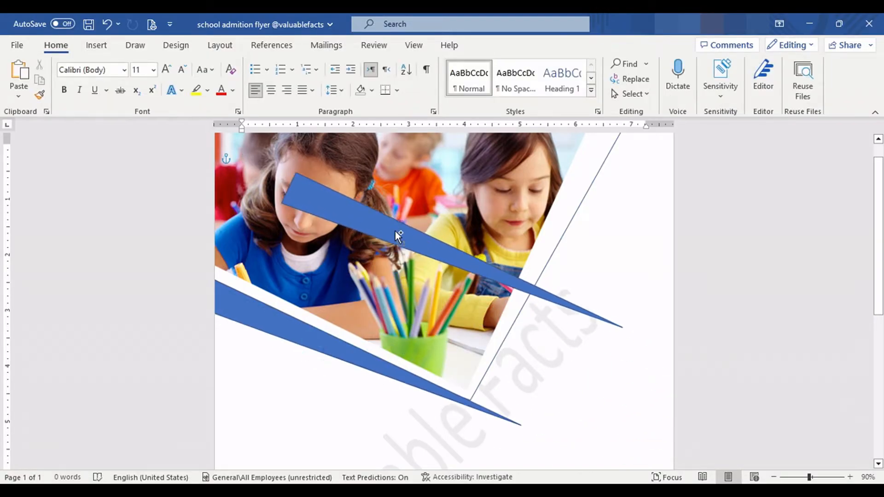
pyautogui.click(774, 93)
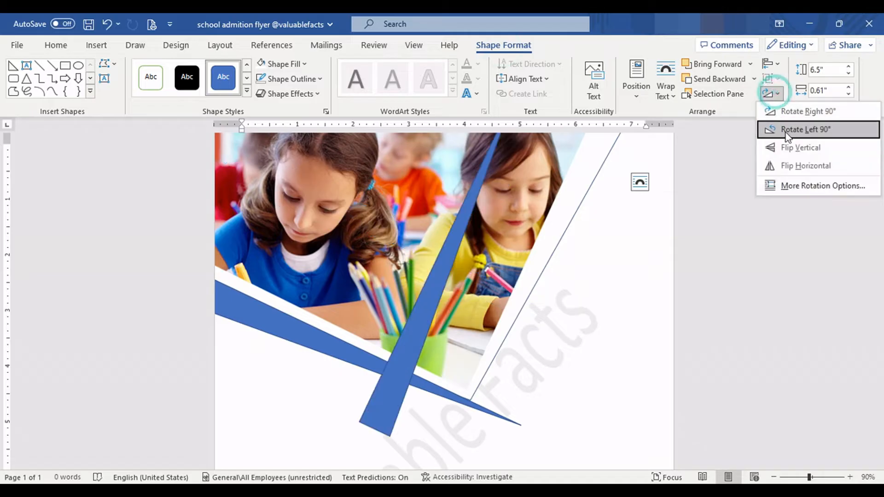
pyautogui.click(798, 167)
# Step: Rotate and position the flipped triangle along the photo's right diagonal edge so its tip crosses the first triangle's tip
pyautogui.moveTo(269, 353); pyautogui.dragTo(402, 444)
pyautogui.scroll(1, 580, 378)
pyautogui.moveTo(469, 363); pyautogui.dragTo(469, 336)
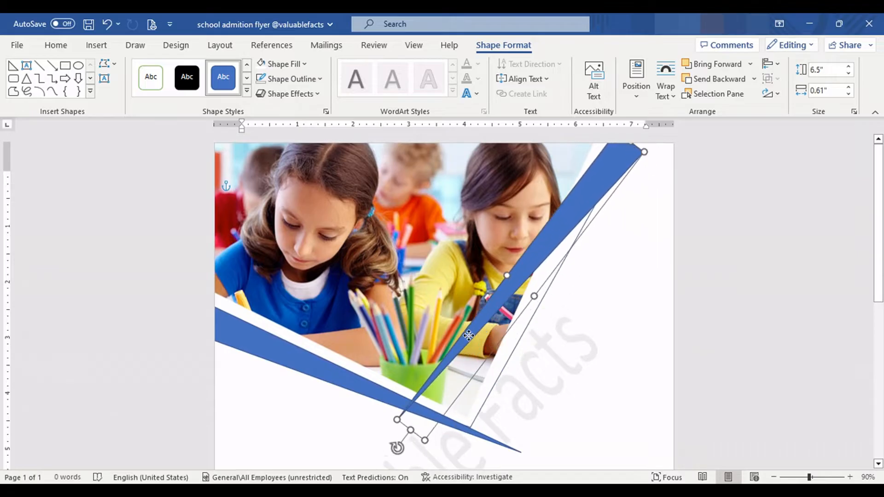
pyautogui.moveTo(397, 446); pyautogui.dragTo(439, 456)
pyautogui.moveTo(519, 255); pyautogui.dragTo(549, 267)
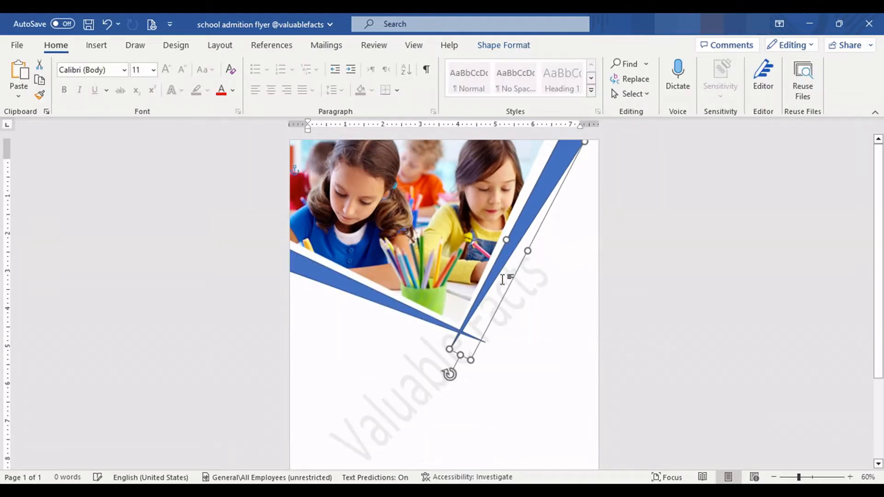
# Step: Remove the outline from both triangles and fill them with the standard light green
pyautogui.keyDown('shift'); pyautogui.click(384, 294); pyautogui.keyUp('shift')
pyautogui.click(479, 46)
pyautogui.click(322, 78)
pyautogui.click(286, 221)
pyautogui.click(306, 65)
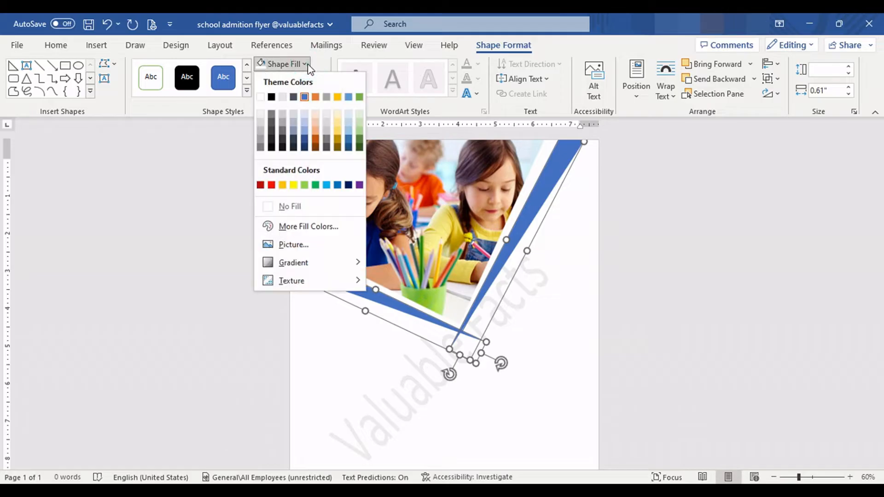
pyautogui.click(305, 185)
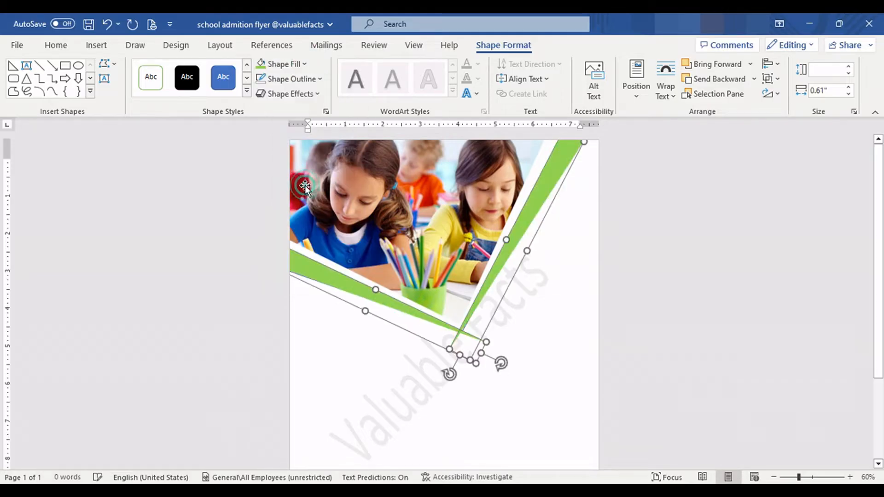
# Step: Examine how the green triangles meet the page edges and cross below the photo
pyautogui.keyDown('ctrl'); pyautogui.scroll(4, 578, 237); pyautogui.keyUp('ctrl')
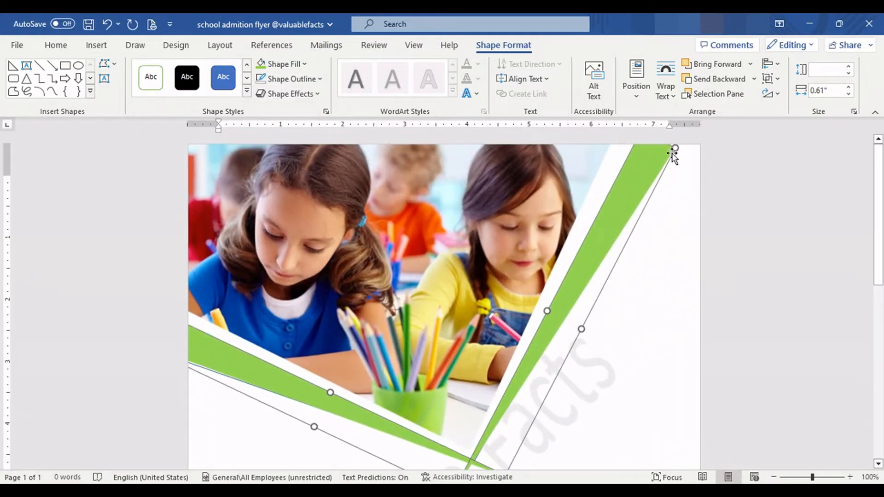
pyautogui.scroll(-3, 582, 281)
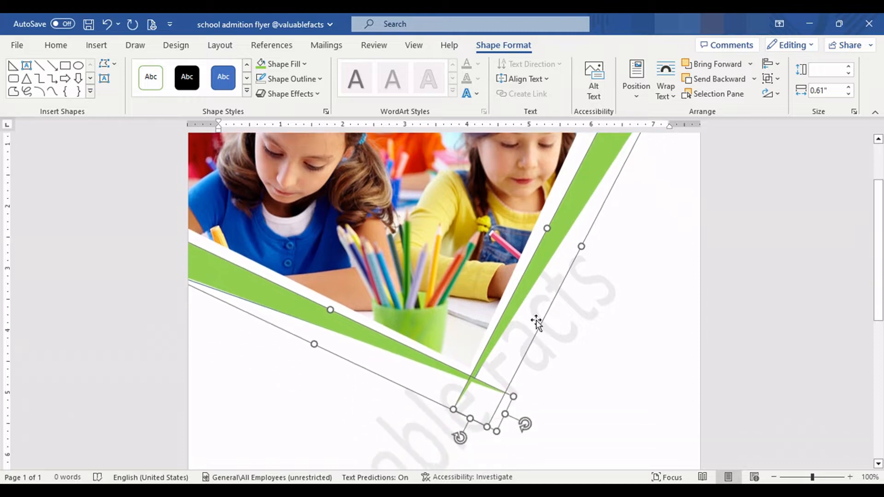
pyautogui.scroll(3, 526, 308)
pyautogui.click(438, 443)
pyautogui.keyDown('ctrl'); pyautogui.scroll(-1, 439, 443); pyautogui.keyUp('ctrl')
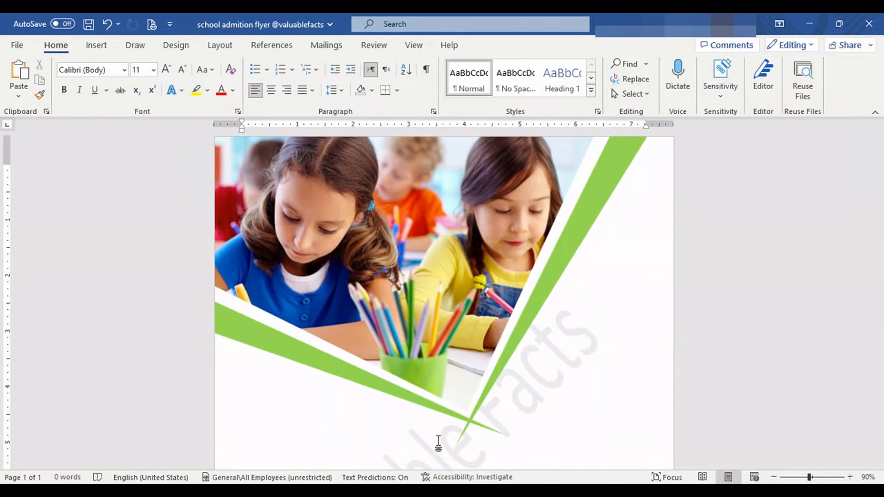
pyautogui.scroll(-2, 428, 432)
pyautogui.keyDown('ctrl'); pyautogui.scroll(-1, 414, 423); pyautogui.keyUp('ctrl')
pyautogui.keyDown('ctrl'); pyautogui.scroll(-3, 414, 424); pyautogui.keyUp('ctrl')
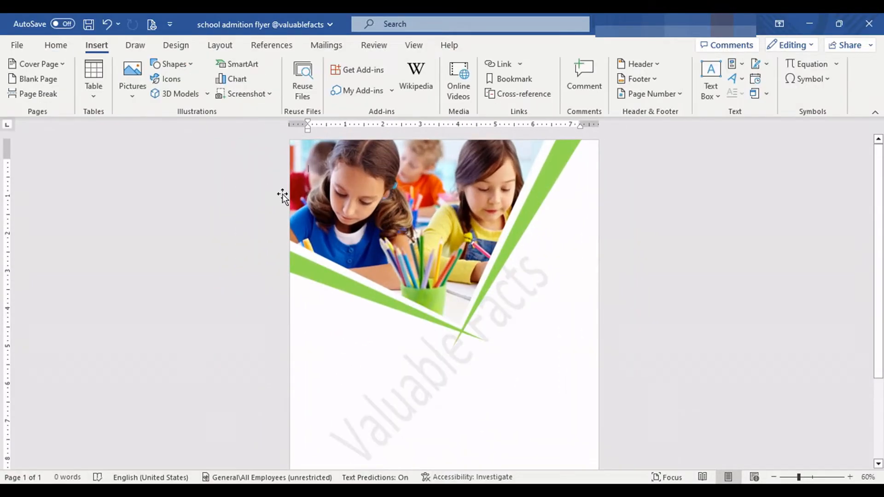
# Step: Draw a circle about 6.84" in diameter over the lower part of the page
pyautogui.click(172, 63)
pyautogui.click(222, 96)
pyautogui.scroll(-2, 342, 248)
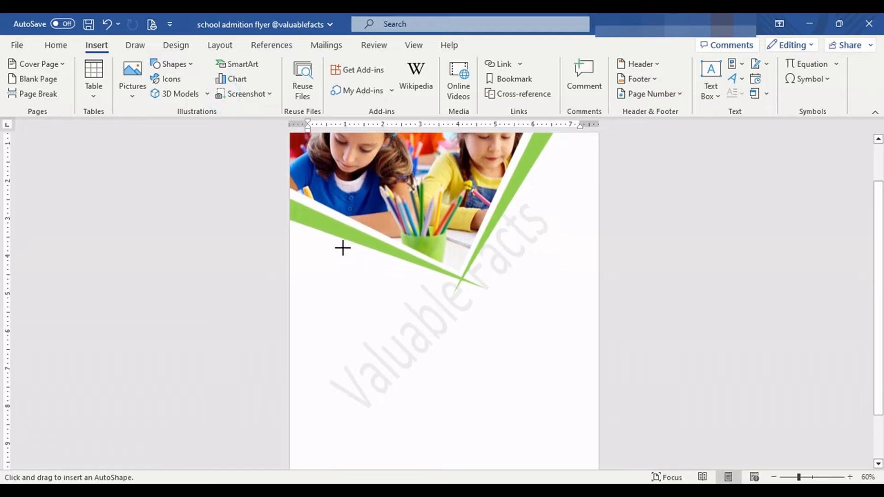
pyautogui.moveTo(333, 255); pyautogui.dragTo(589, 468)
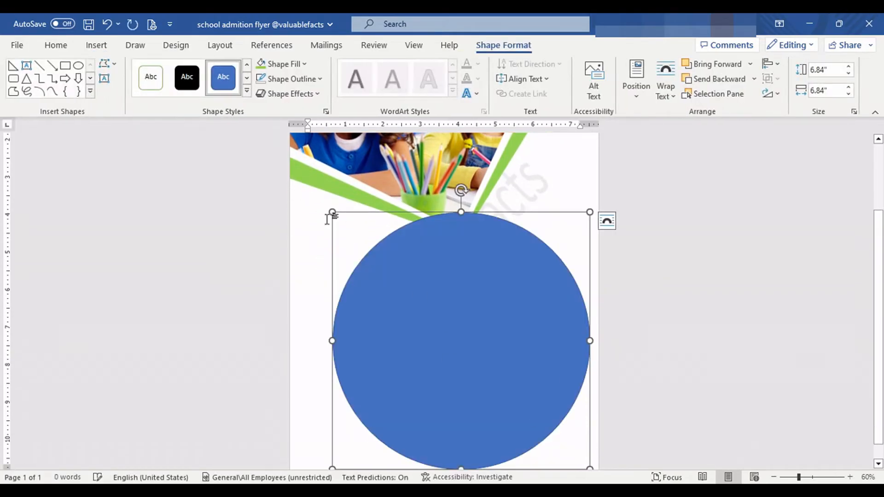
# Step: Enlarge the circle to about 9.61" high by 8.96" wide and shift it past the page's left and bottom edges
pyautogui.moveTo(332, 211); pyautogui.dragTo(296, 171)
pyautogui.moveTo(475, 292); pyautogui.dragTo(405, 297)
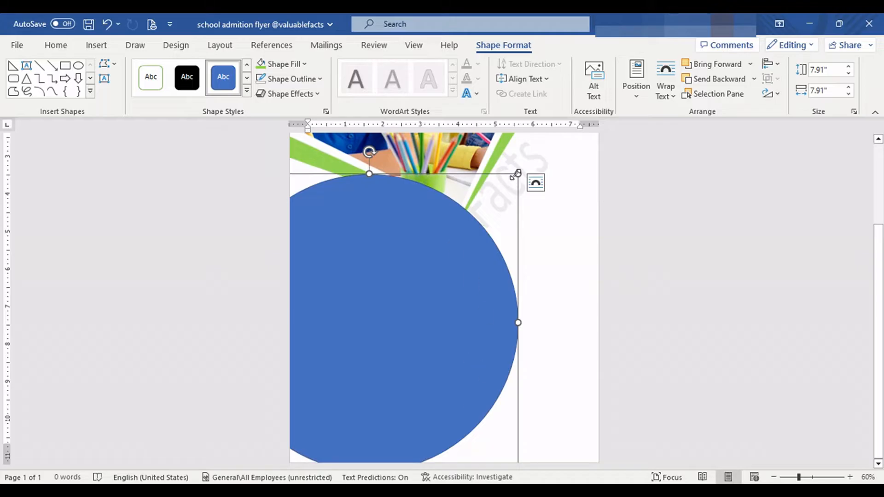
pyautogui.moveTo(516, 174); pyautogui.dragTo(548, 155)
pyautogui.moveTo(466, 260); pyautogui.dragTo(455, 274)
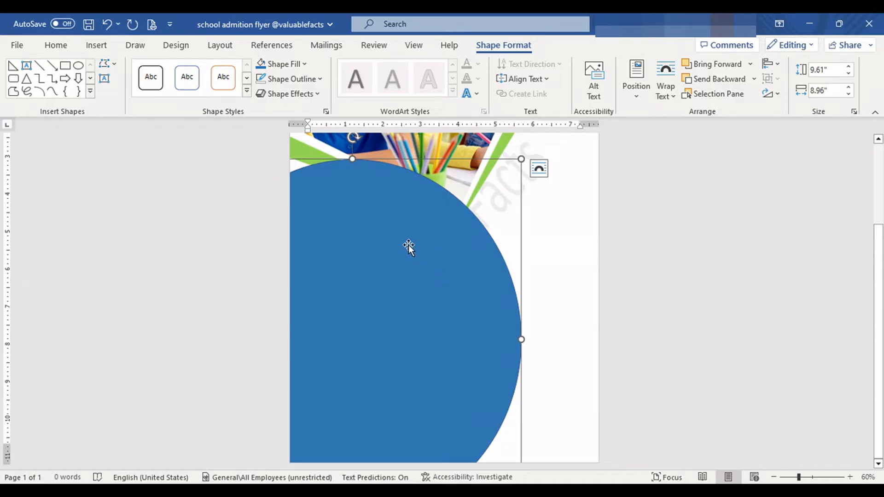
# Step: Remove the large oval's outline and fill it with white
pyautogui.keyDown('ctrl'); pyautogui.scroll(-4, 440, 282); pyautogui.keyUp('ctrl')
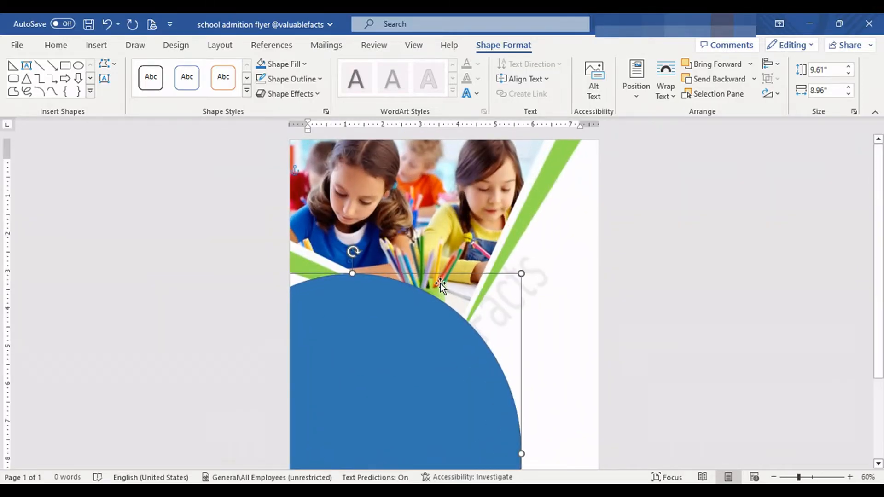
pyautogui.scroll(-2, 440, 283)
pyautogui.click(317, 79)
pyautogui.click(290, 221)
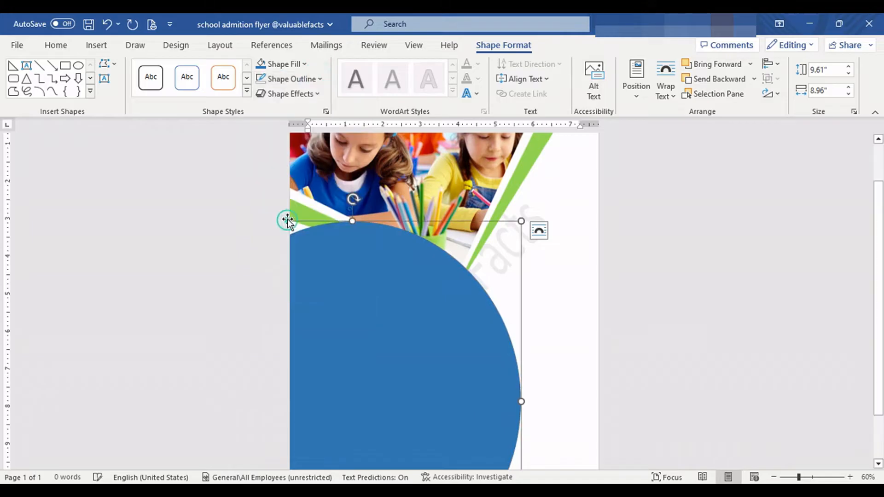
pyautogui.click(281, 64)
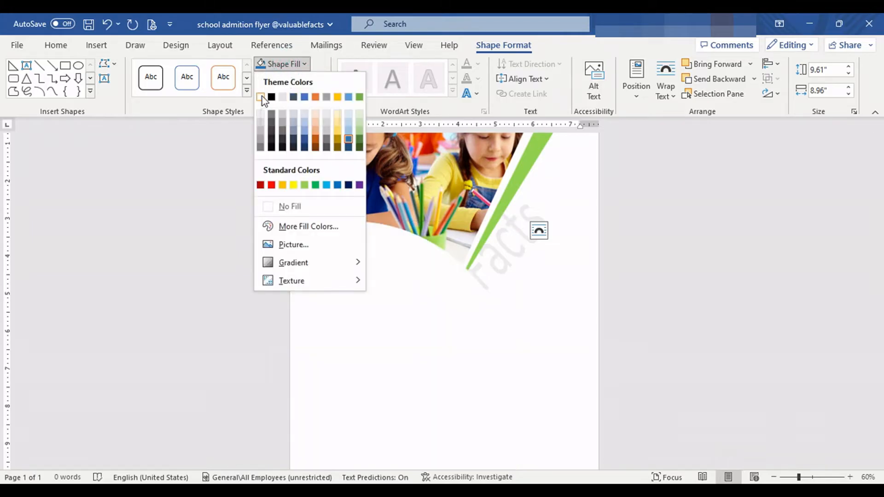
pyautogui.click(261, 96)
# Step: Send the white oval to the back, behind the photo and green triangles
pyautogui.click(754, 78)
pyautogui.click(739, 115)
pyautogui.click(559, 227)
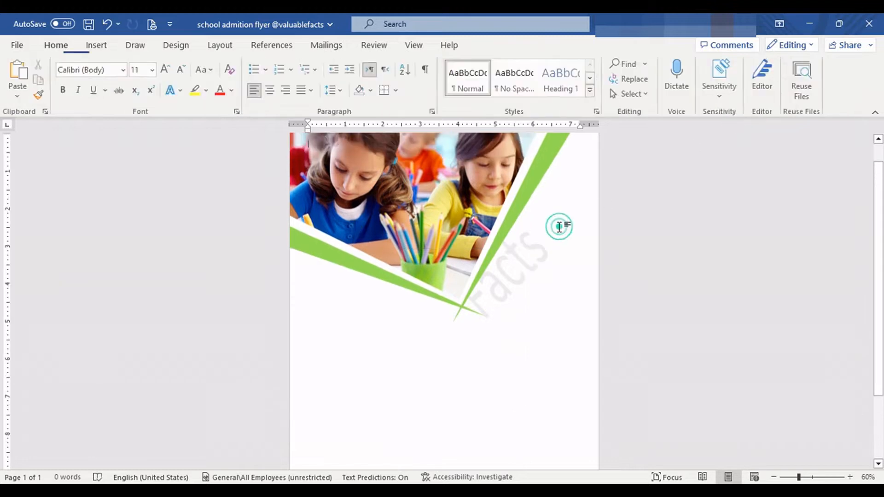
# Step: Set the page colour to the standard green
pyautogui.scroll(-2, 559, 227)
pyautogui.click(99, 47)
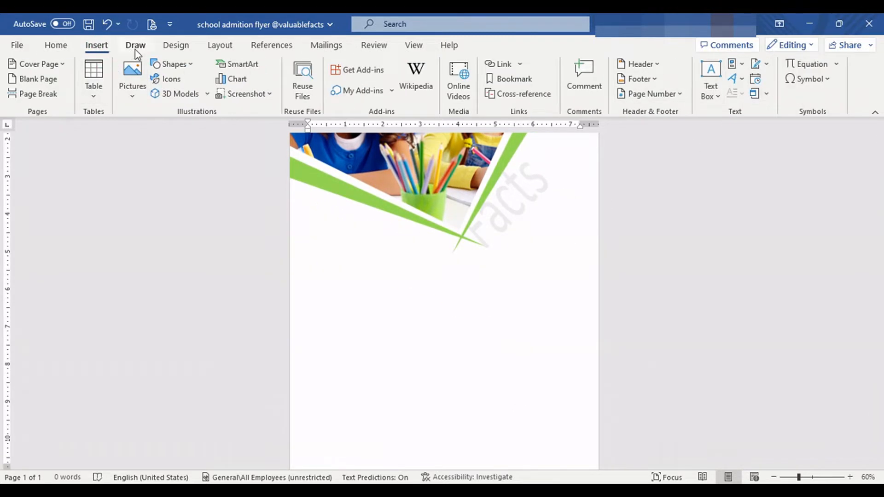
pyautogui.click(156, 46)
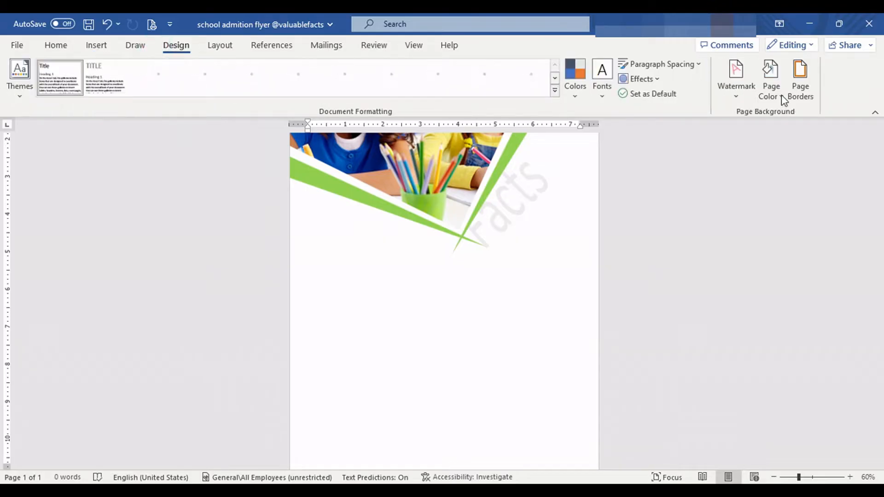
pyautogui.click(783, 97)
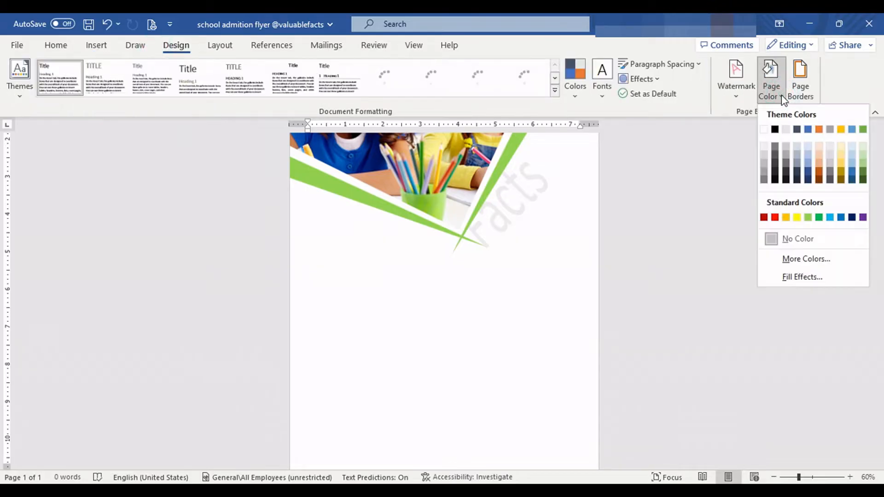
pyautogui.click(820, 217)
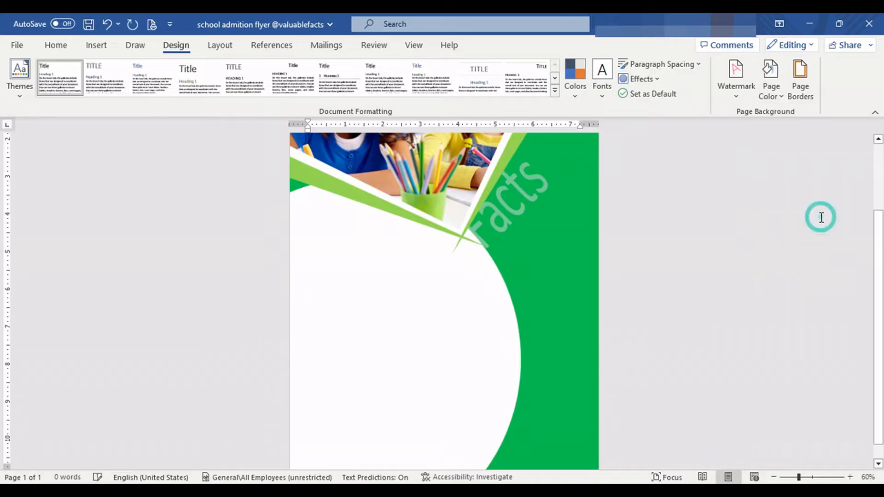
# Step: Remove the watermark from the page
pyautogui.scroll(3, 613, 234)
pyautogui.scroll(1, 613, 235)
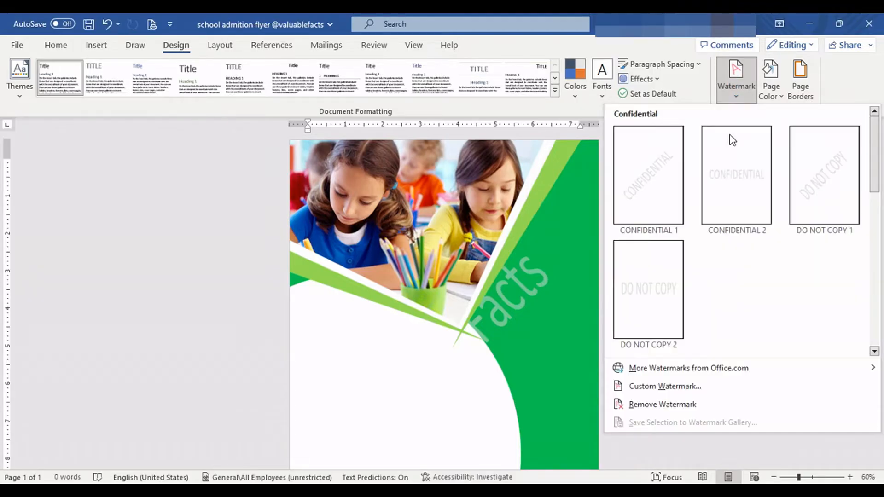
pyautogui.click(676, 403)
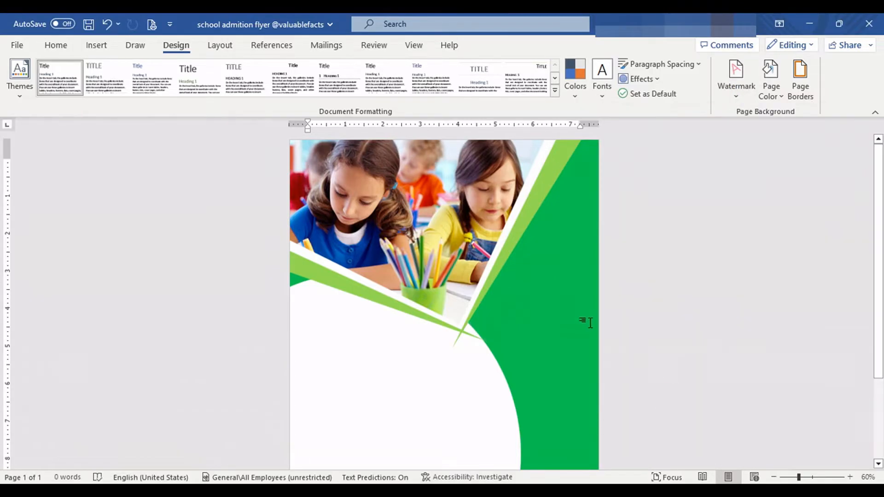
# Step: Draw a circle about 2.74" in diameter over the point where the green triangles cross
pyautogui.scroll(-5, 590, 321)
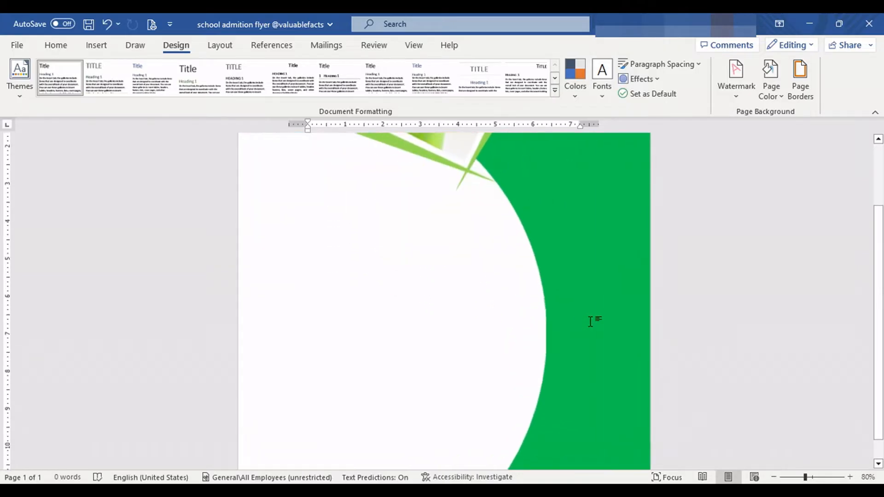
pyautogui.keyDown('ctrl'); pyautogui.scroll(2, 589, 321); pyautogui.keyUp('ctrl')
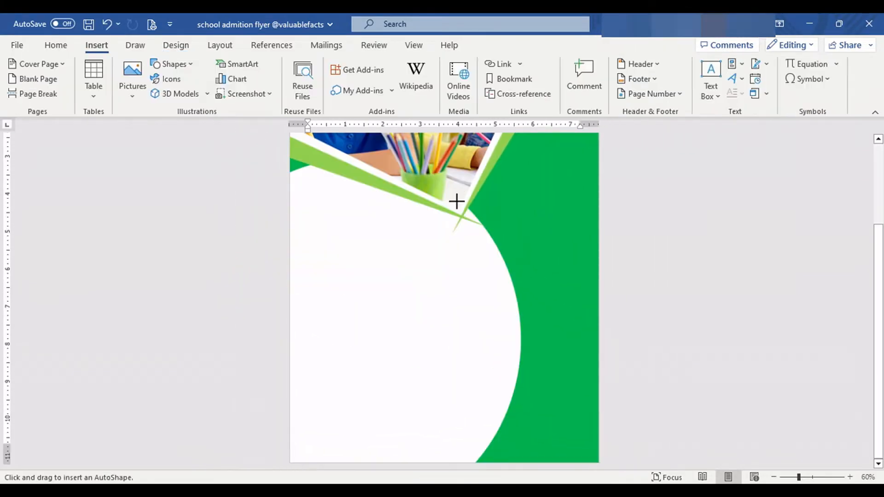
pyautogui.moveTo(456, 199); pyautogui.dragTo(533, 276)
pyautogui.keyDown('ctrl'); pyautogui.scroll(3, 521, 264); pyautogui.keyUp('ctrl')
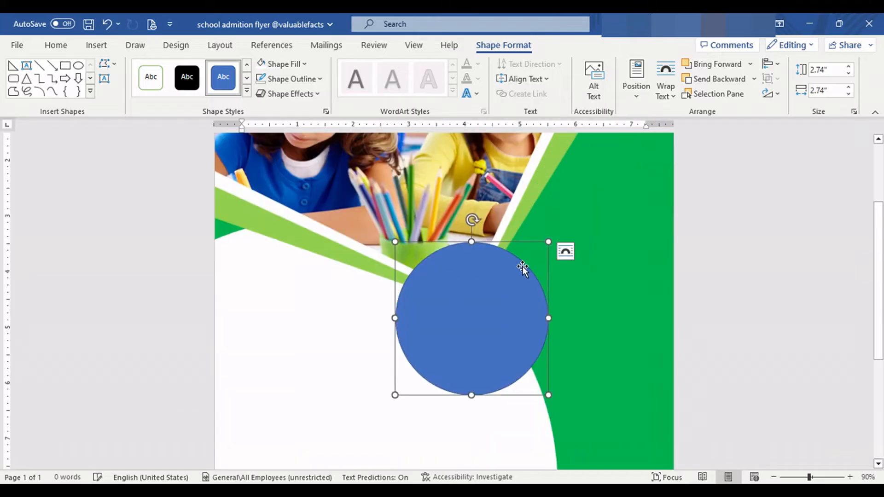
# Step: Duplicate the circle, shrink the copy to about 2.46" and centre it inside the original
pyautogui.keyDown('ctrl'); pyautogui.moveTo(488, 298); pyautogui.dragTo(501, 302); pyautogui.keyUp('ctrl')
pyautogui.click(578, 254)
pyautogui.moveTo(562, 245); pyautogui.dragTo(550, 256)
pyautogui.moveTo(499, 316); pyautogui.dragTo(492, 307)
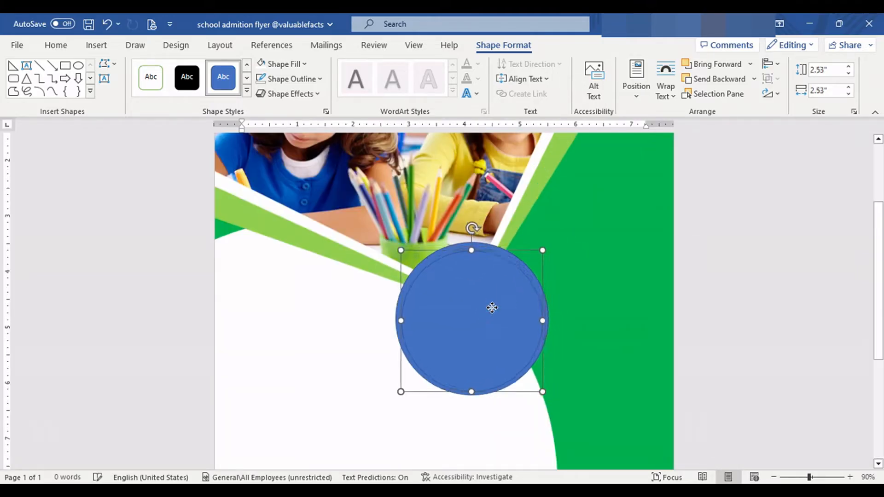
pyautogui.moveTo(542, 250); pyautogui.dragTo(539, 254)
pyautogui.moveTo(470, 319); pyautogui.dragTo(470, 314)
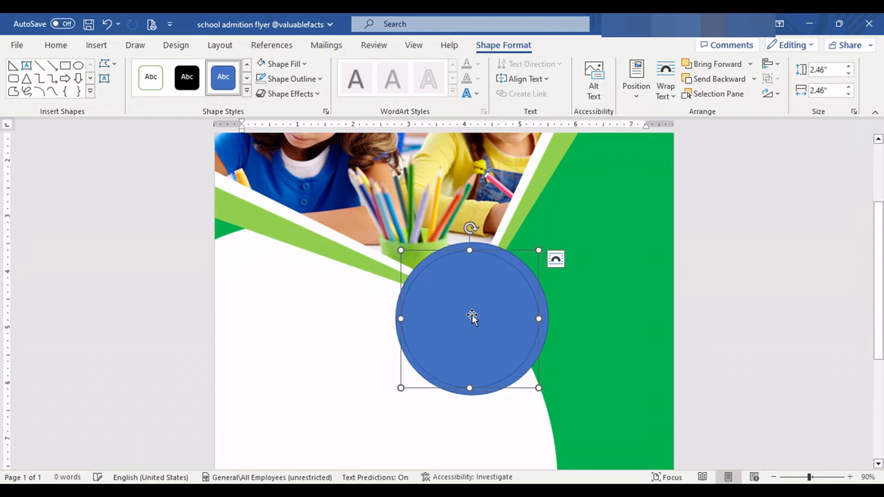
pyautogui.click(605, 284)
# Step: Select both concentric circles and group them
pyautogui.scroll(-2, 605, 286)
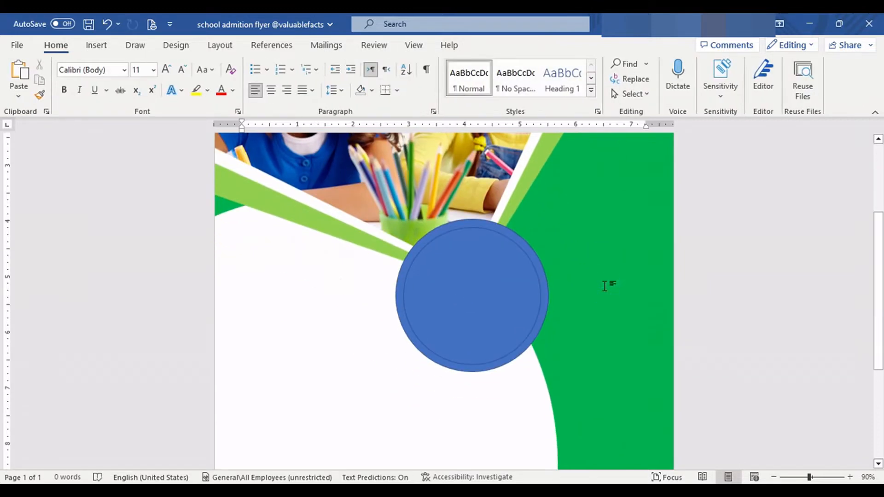
pyautogui.click(469, 261)
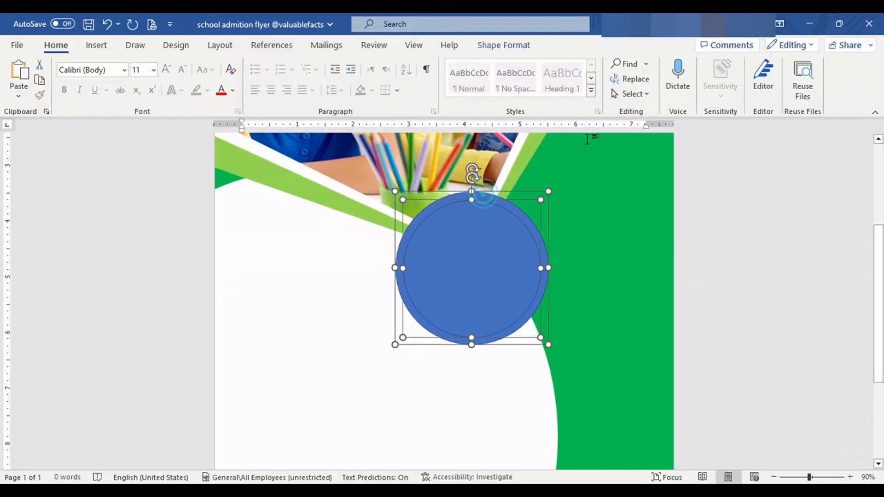
pyautogui.click(523, 43)
# Step: Duplicate the grouped circle pair twice, spacing the copies down the white oval's curved edge
pyautogui.click(466, 262)
pyautogui.moveTo(465, 262); pyautogui.dragTo(500, 316)
pyautogui.scroll(-4, 562, 235)
pyautogui.moveTo(550, 207); pyautogui.dragTo(564, 230)
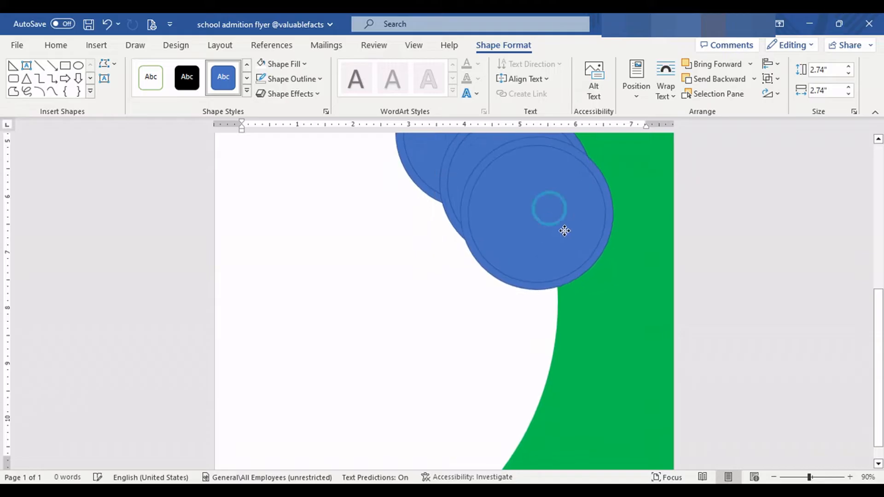
pyautogui.scroll(2, 624, 273)
pyautogui.moveTo(558, 298); pyautogui.dragTo(576, 448)
# Step: Shrink the middle circle pair and position it between the upper and lower pairs
pyautogui.moveTo(544, 267); pyautogui.dragTo(561, 296)
pyautogui.moveTo(615, 208); pyautogui.dragTo(581, 244)
pyautogui.hotkey('ctrl', 'z')
pyautogui.click(608, 214)
# Step: Shrink the top circle pair to about 2.6" and shift it slightly towards the page's right edge
pyautogui.click(474, 172)
pyautogui.scroll(1, 524, 168)
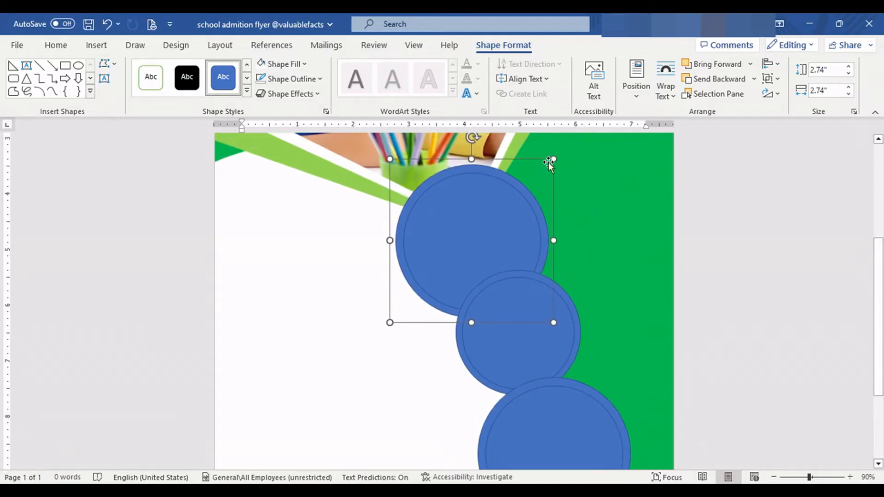
pyautogui.moveTo(551, 161); pyautogui.dragTo(539, 171)
pyautogui.moveTo(461, 228); pyautogui.dragTo(474, 219)
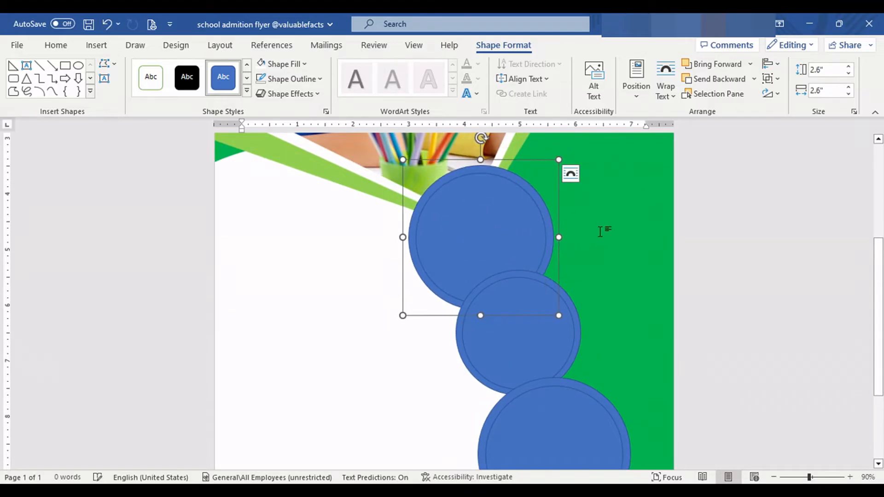
# Step: Enlarge the second circle pair to about 2.4" and shift it outward and down along the oval's edge
pyautogui.scroll(-3, 599, 234)
pyautogui.click(543, 263)
pyautogui.moveTo(585, 184); pyautogui.dragTo(595, 174)
pyautogui.moveTo(545, 216); pyautogui.dragTo(557, 236)
pyautogui.scroll(5, 649, 257)
pyautogui.click(650, 256)
pyautogui.scroll(-6, 617, 212)
# Step: Shrink the third circle pair and place a smaller copy of it below, near the page's bottom edge
pyautogui.click(581, 297)
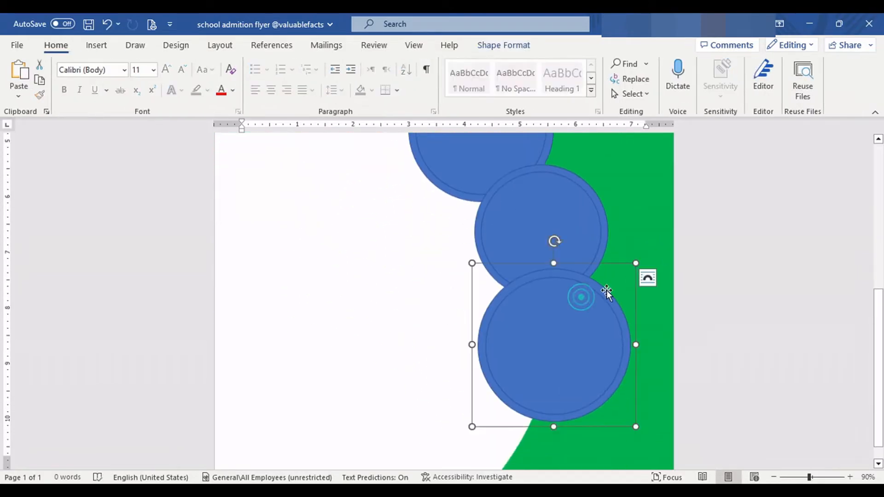
pyautogui.moveTo(627, 269); pyautogui.dragTo(578, 299)
pyautogui.moveTo(539, 342); pyautogui.dragTo(532, 396)
pyautogui.scroll(-1, 590, 295)
pyautogui.moveTo(585, 326); pyautogui.dragTo(559, 353)
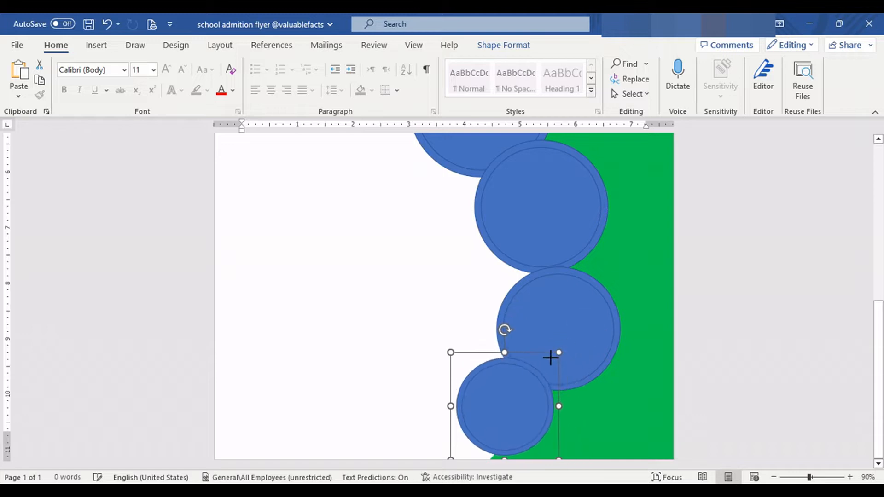
pyautogui.moveTo(525, 405); pyautogui.dragTo(529, 416)
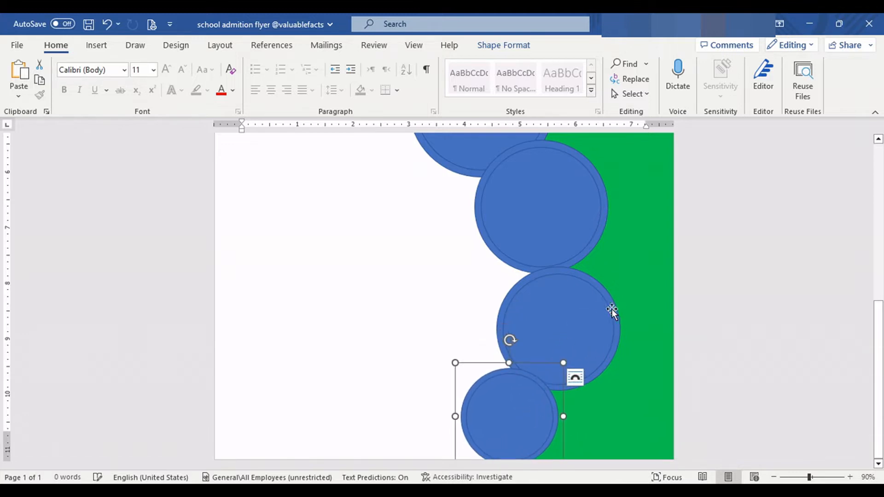
# Step: Nudge the top circle pair up towards the crossing of the green triangles
pyautogui.scroll(3, 611, 312)
pyautogui.click(521, 255)
pyautogui.moveTo(521, 253)
pyautogui.mouseDown()
pyautogui.moveTo(515, 300)
pyautogui.moveTo(511, 263)
pyautogui.mouseUp()
pyautogui.scroll(-1, 587, 288)
pyautogui.scroll(-1, 588, 289)
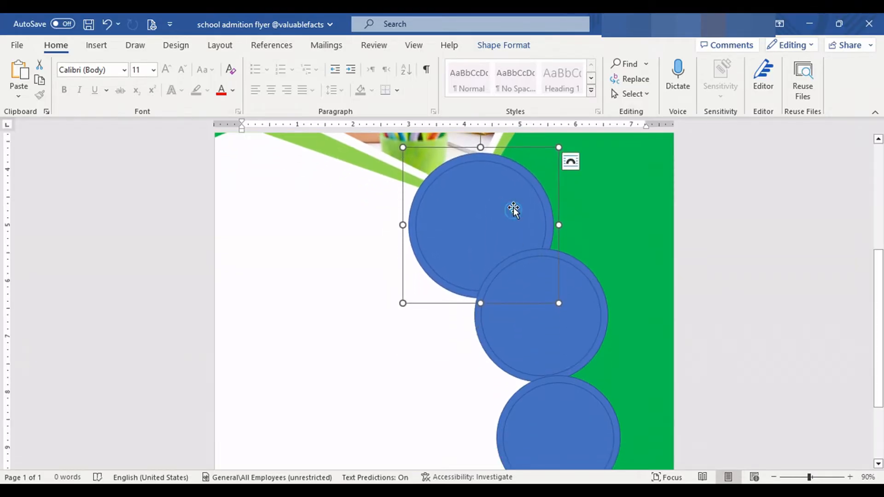
pyautogui.moveTo(513, 207); pyautogui.dragTo(513, 192)
pyautogui.scroll(3, 548, 302)
pyautogui.scroll(-3, 545, 296)
# Step: Nudge the lower circle pairs so the chain follows the white oval's curve and fits on the page
pyautogui.moveTo(545, 297)
pyautogui.mouseDown()
pyautogui.moveTo(540, 282)
pyautogui.moveTo(545, 298)
pyautogui.mouseUp()
pyautogui.scroll(-4, 546, 295)
pyautogui.scroll(-1, 554, 306)
pyautogui.moveTo(502, 424); pyautogui.dragTo(513, 414)
pyautogui.moveTo(563, 326)
pyautogui.mouseDown()
pyautogui.moveTo(567, 310)
pyautogui.moveTo(561, 316)
pyautogui.mouseUp()
pyautogui.click(617, 361)
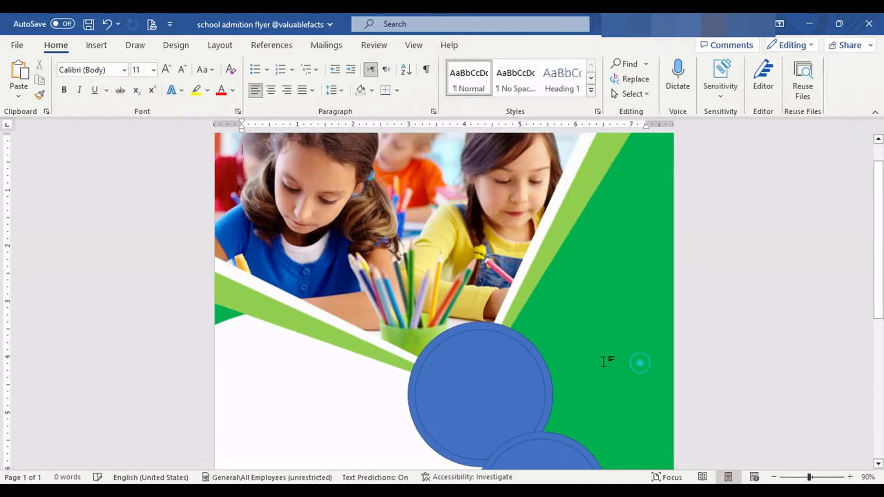
# Step: Remove the outlines from the outer circles of the first, third and fourth pairs and the second pair's inner circle
pyautogui.scroll(-4, 579, 335)
pyautogui.scroll(-1, 575, 336)
pyautogui.scroll(2, 574, 336)
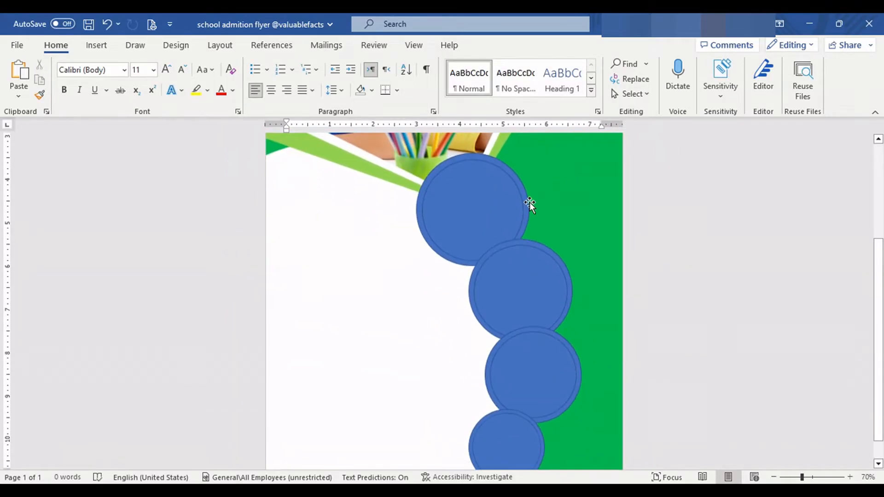
pyautogui.click(527, 203)
pyautogui.keyDown('ctrl'); pyautogui.click(567, 277); pyautogui.keyUp('ctrl')
pyautogui.scroll(-2, 567, 277)
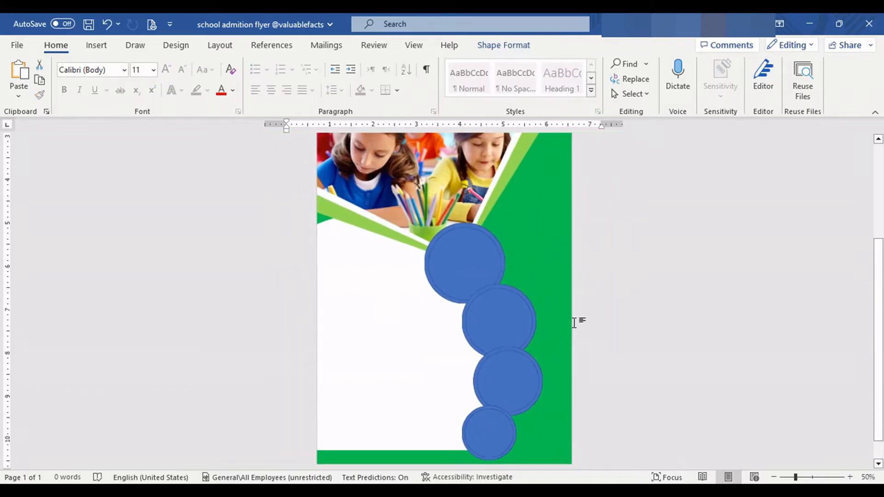
pyautogui.keyDown('ctrl'); pyautogui.click(515, 425); pyautogui.keyUp('ctrl')
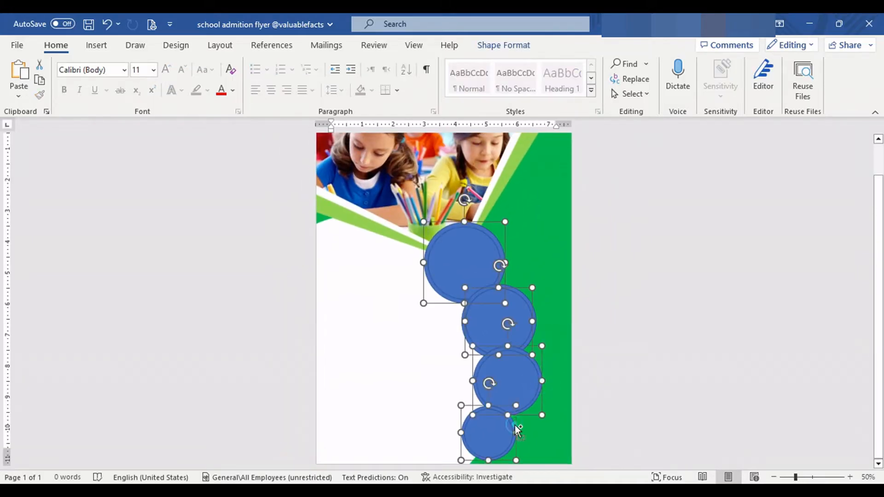
pyautogui.click(502, 45)
pyautogui.click(290, 79)
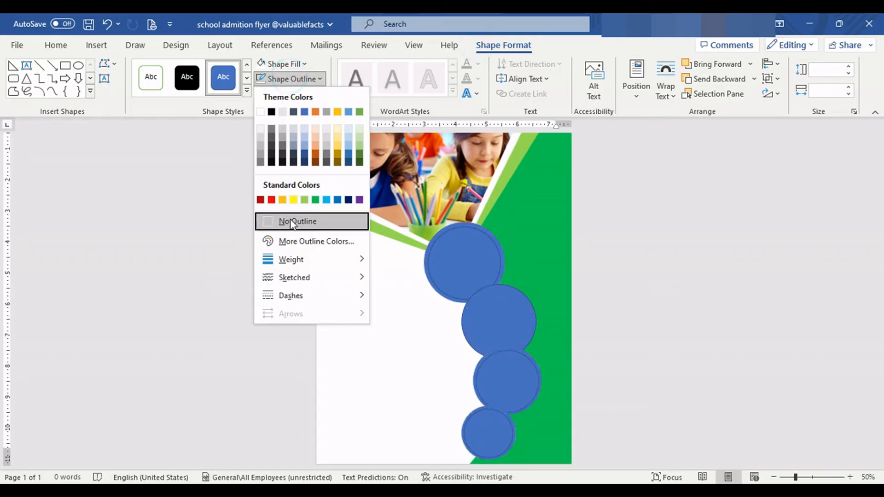
pyautogui.click(291, 221)
# Step: Fill the four selected circles with the theme gold
pyautogui.click(307, 64)
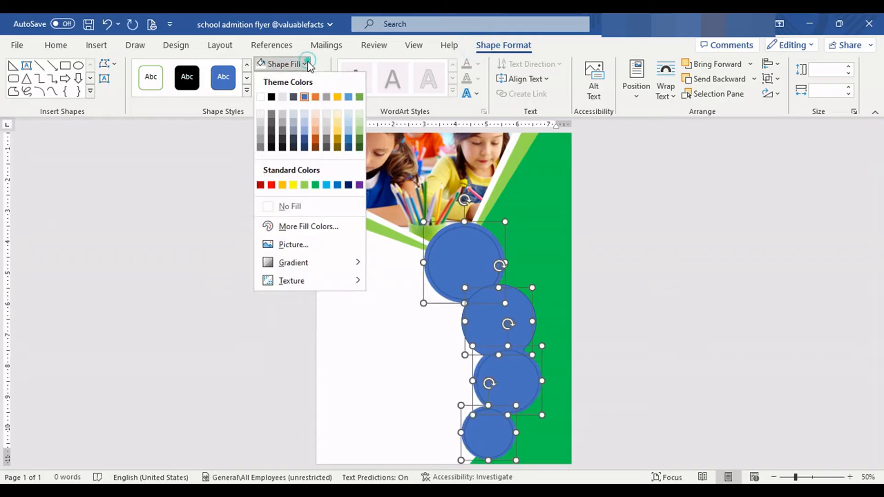
pyautogui.click(337, 98)
pyautogui.click(530, 218)
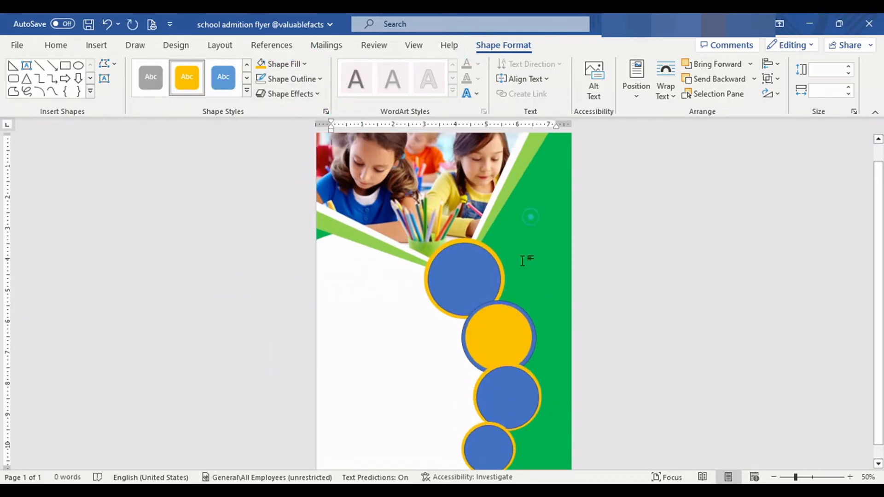
# Step: Fill the second pair's outer circle with theme gold and its inner circle with a darker theme blue
pyautogui.click(534, 338)
pyautogui.click(304, 64)
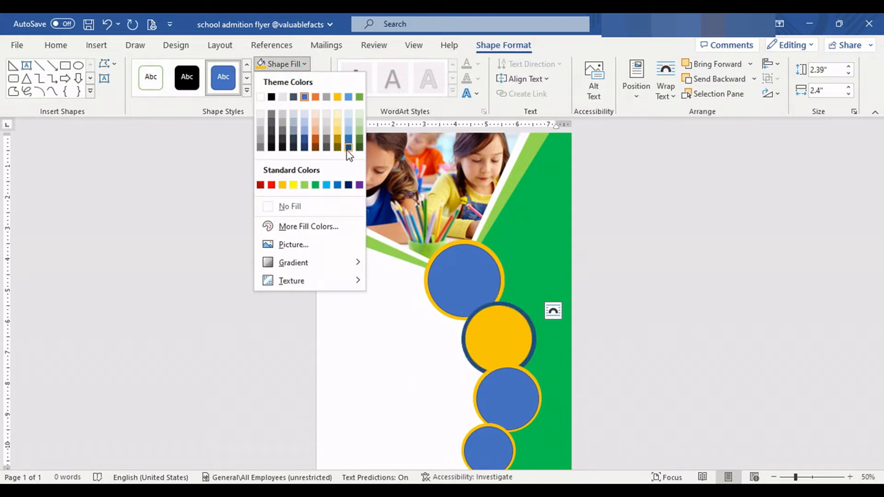
pyautogui.click(337, 97)
pyautogui.click(302, 64)
pyautogui.click(347, 144)
pyautogui.click(403, 300)
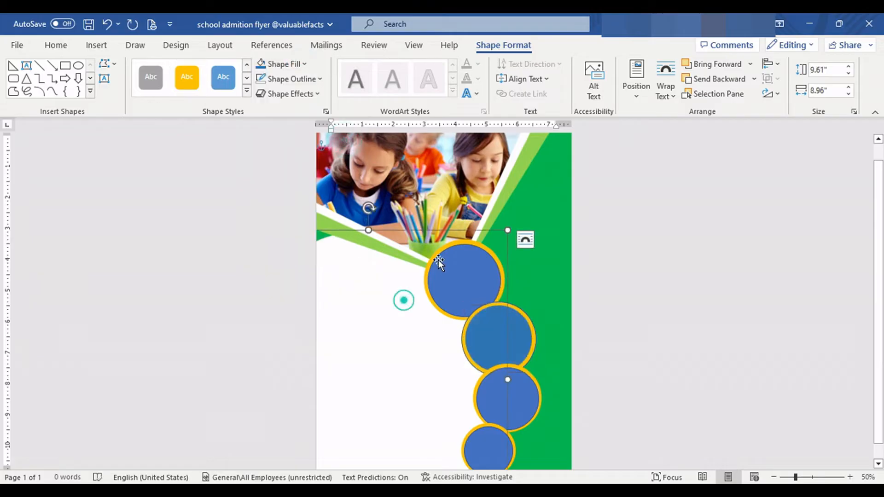
pyautogui.click(554, 247)
# Step: Fill the top pair's inner circle with the picture file of a man helping a boy and send it backward
pyautogui.scroll(3, 555, 247)
pyautogui.scroll(1, 555, 251)
pyautogui.scroll(-3, 556, 255)
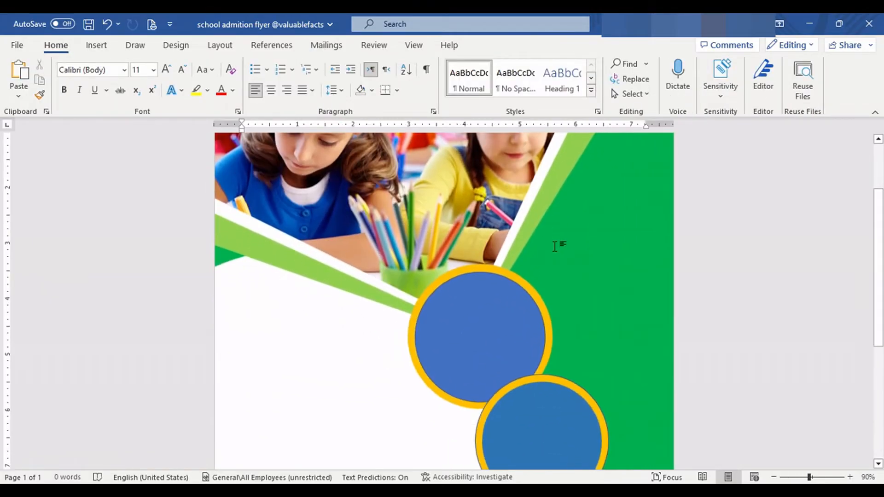
pyautogui.click(517, 258)
pyautogui.click(497, 48)
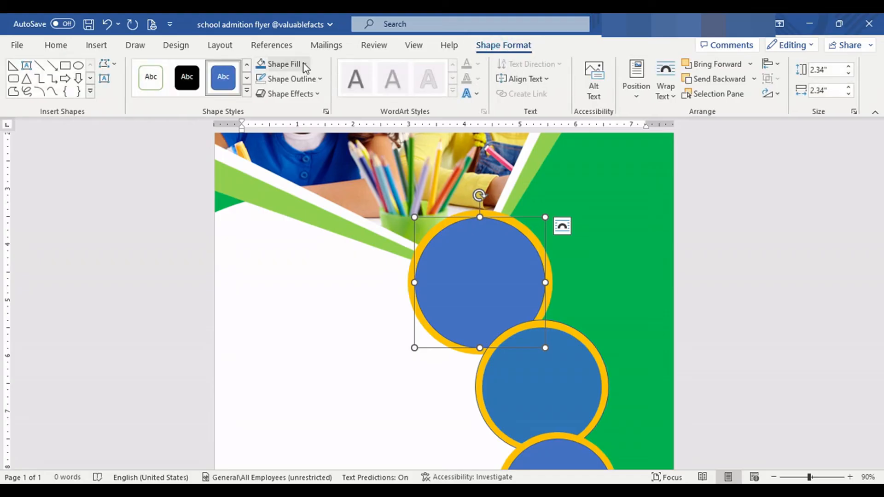
pyautogui.click(303, 63)
pyautogui.click(292, 242)
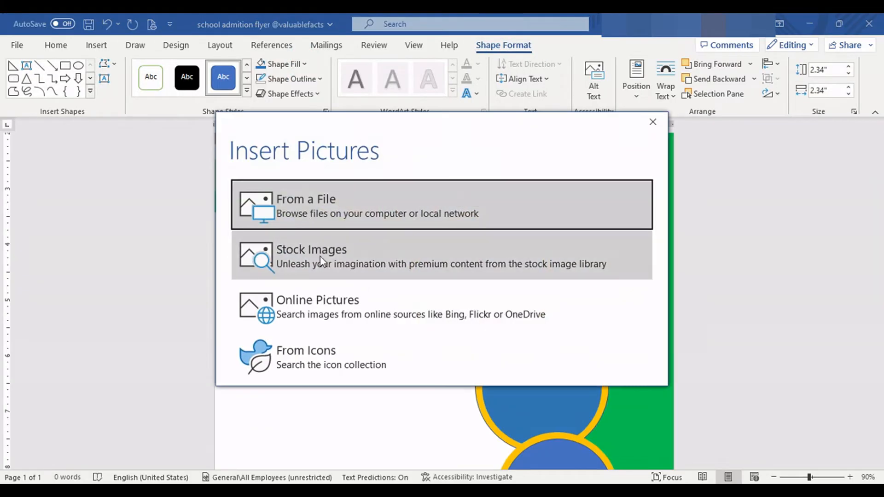
pyautogui.click(325, 200)
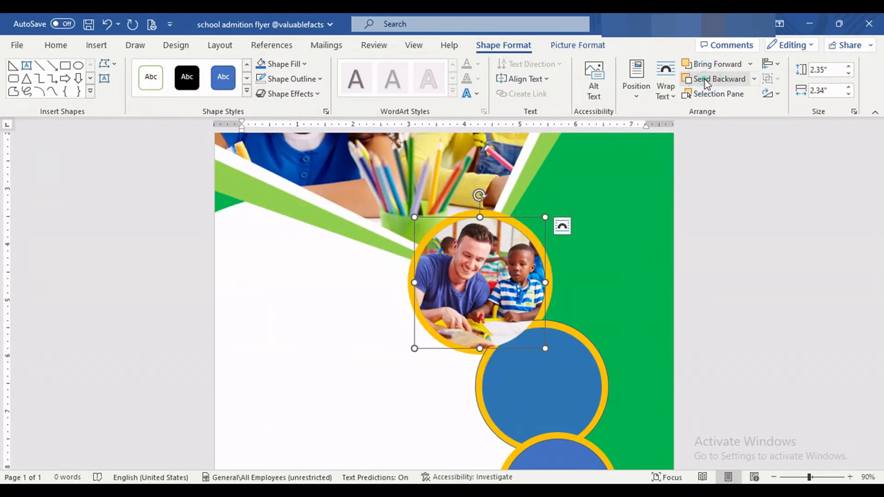
pyautogui.click(718, 78)
pyautogui.click(614, 290)
# Step: Fill the second pair's inner circle with the picture file of children cooking in chef hats
pyautogui.scroll(-3, 611, 291)
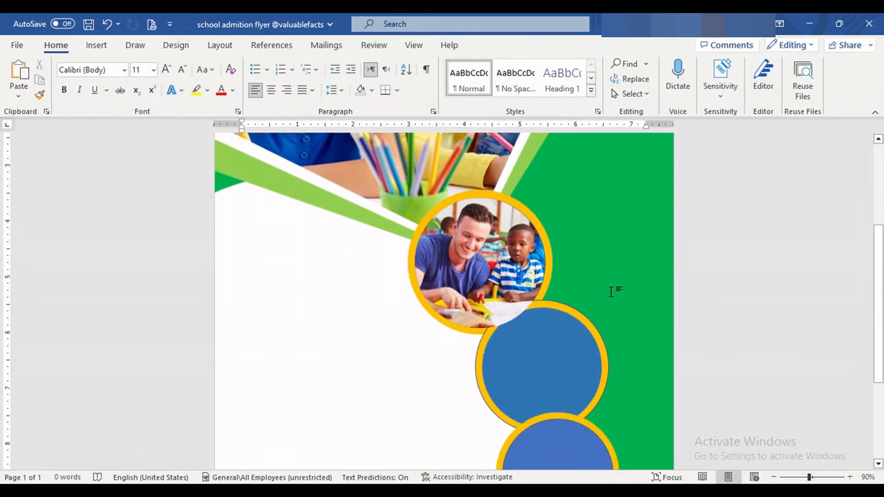
pyautogui.scroll(-3, 611, 291)
pyautogui.click(521, 254)
pyautogui.click(284, 63)
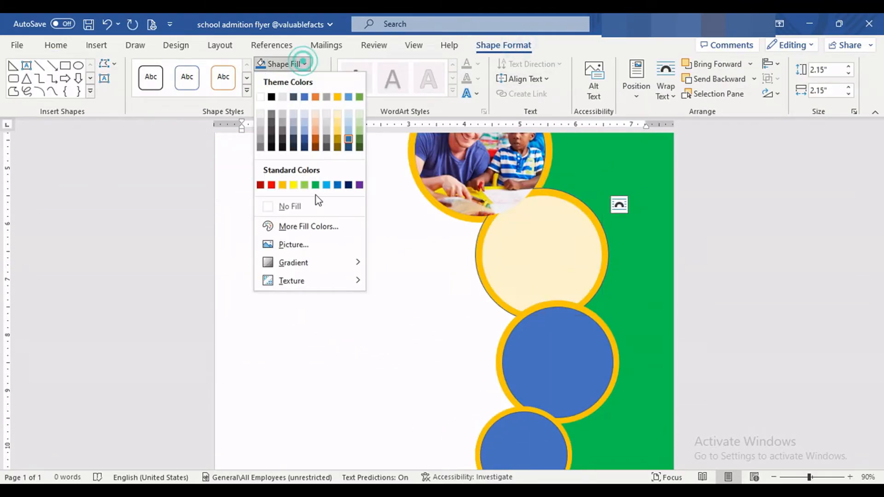
pyautogui.click(300, 244)
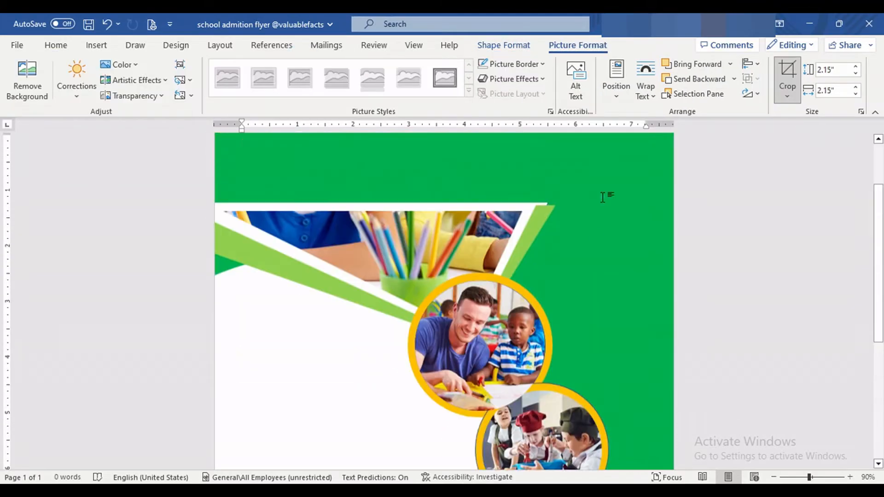
pyautogui.scroll(-3, 605, 195)
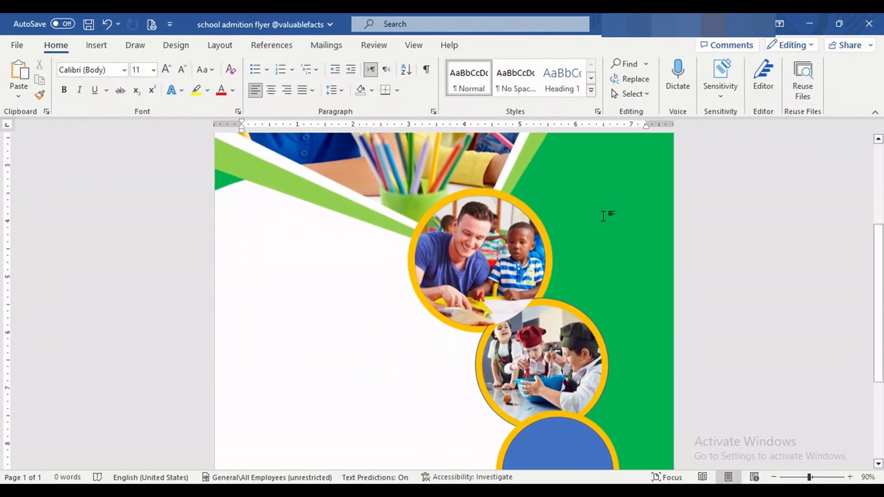
# Step: Bring the children cooking picture circle forward by one level
pyautogui.click(578, 45)
pyautogui.click(682, 64)
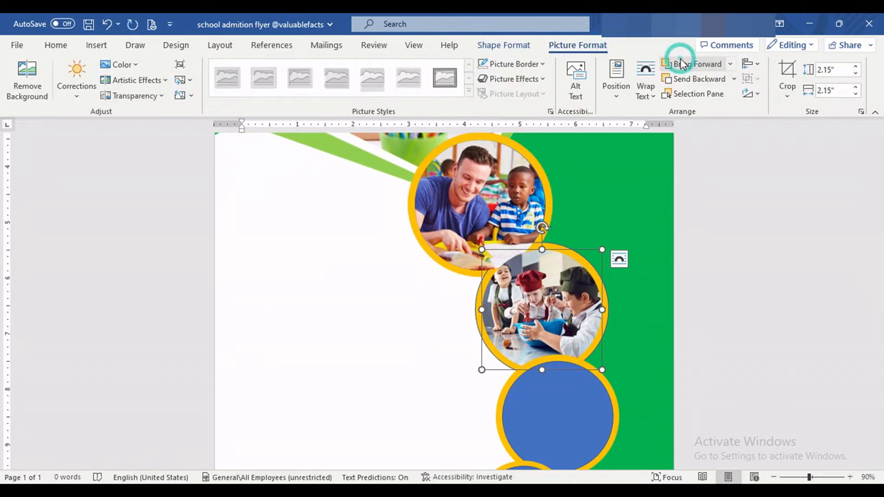
pyautogui.click(616, 237)
pyautogui.scroll(-10, 609, 237)
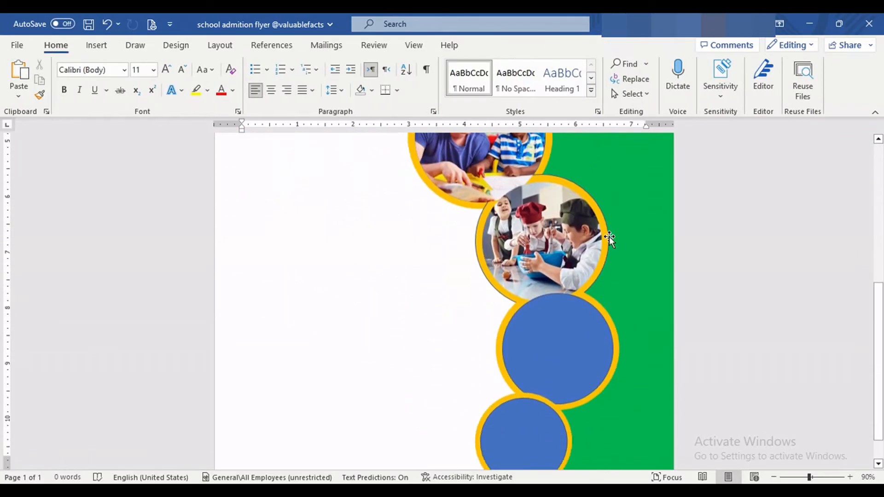
pyautogui.scroll(2, 609, 237)
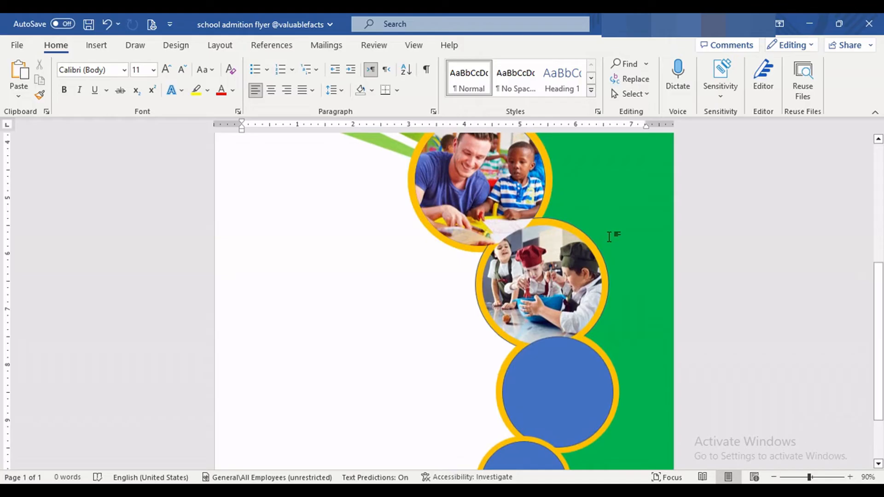
# Step: Remove the outline from the second pair's outer circle and bring the third pair's outer circle forward
pyautogui.click(531, 226)
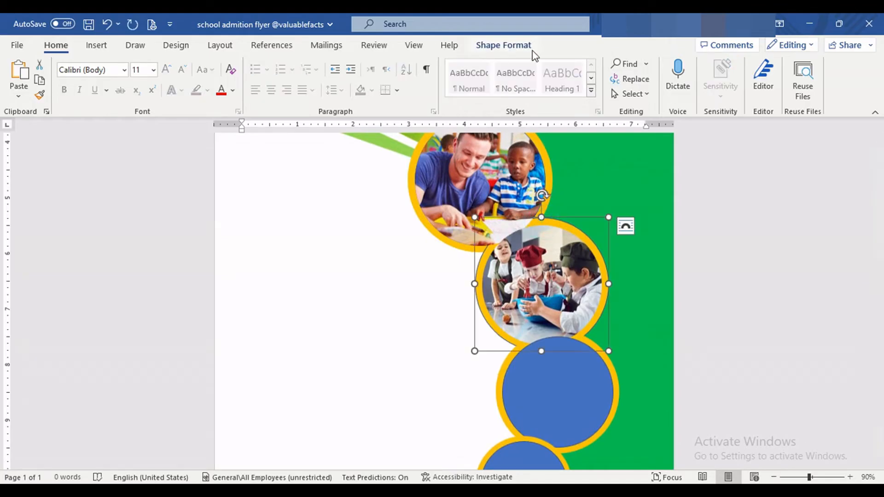
pyautogui.click(506, 45)
pyautogui.click(726, 64)
pyautogui.scroll(-2, 570, 324)
pyautogui.click(570, 323)
pyautogui.click(604, 297)
pyautogui.click(505, 44)
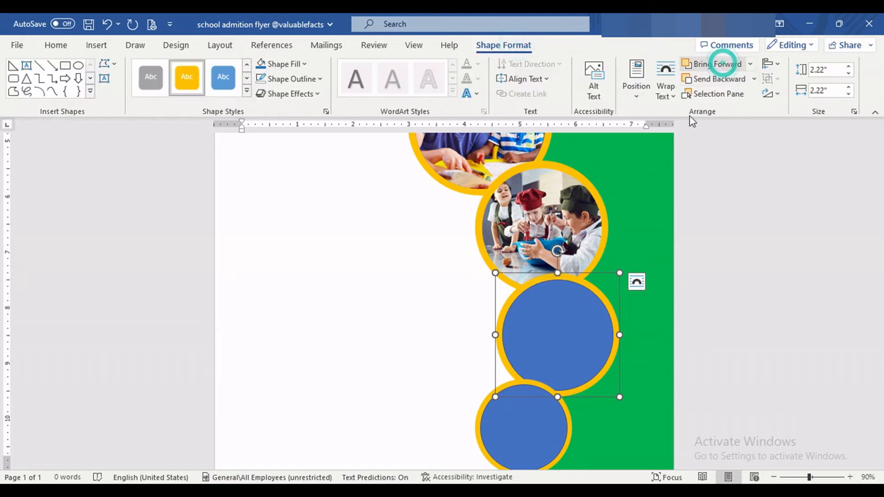
# Step: Fill the third pair's inner circle with the picture file of a boy with painted hands
pyautogui.click(554, 347)
pyautogui.click(288, 64)
pyautogui.click(319, 241)
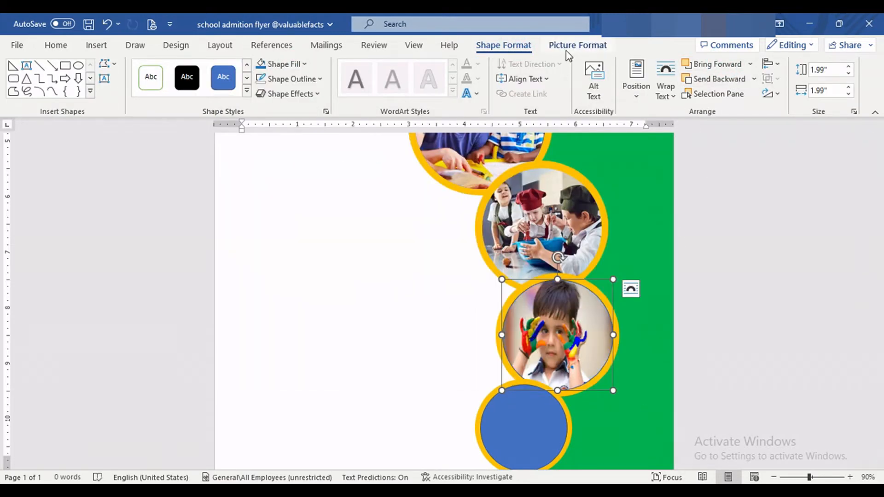
# Step: Enlarge the painted-hands picture within its circular crop and reposition it to frame the boy's face and hands
pyautogui.click(578, 45)
pyautogui.click(787, 76)
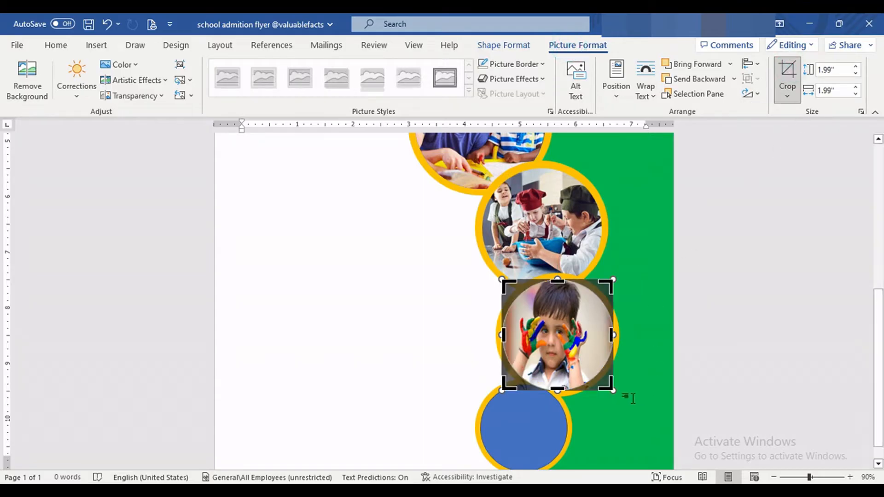
pyautogui.moveTo(614, 392); pyautogui.dragTo(630, 408)
pyautogui.moveTo(584, 362); pyautogui.dragTo(584, 346)
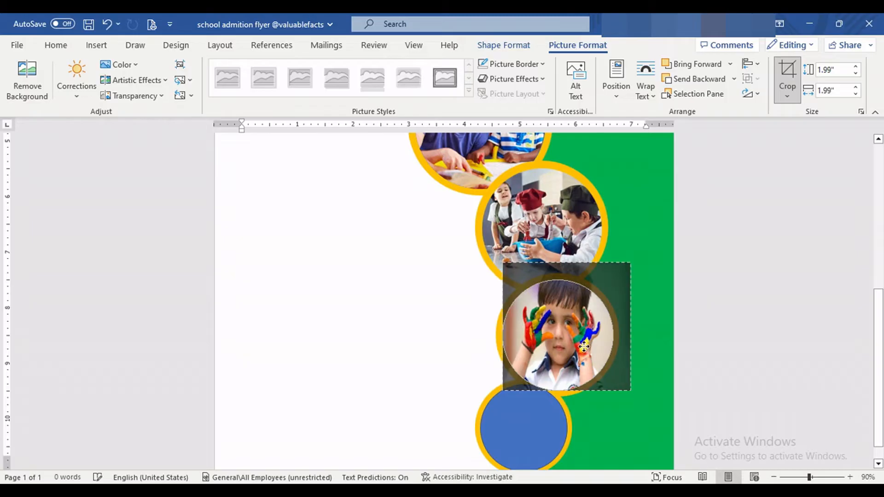
pyautogui.click(612, 424)
pyautogui.scroll(-10, 608, 361)
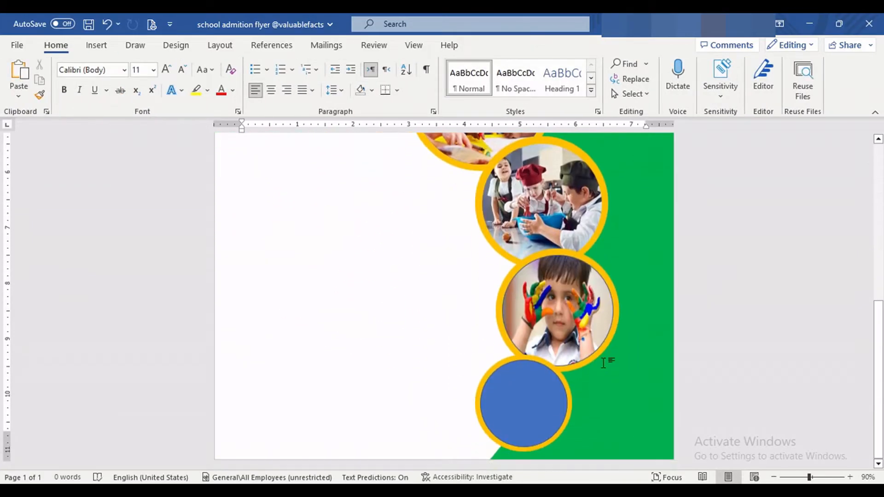
pyautogui.scroll(1, 603, 363)
# Step: Remove the outline from the circle containing the painted-hands picture
pyautogui.click(601, 356)
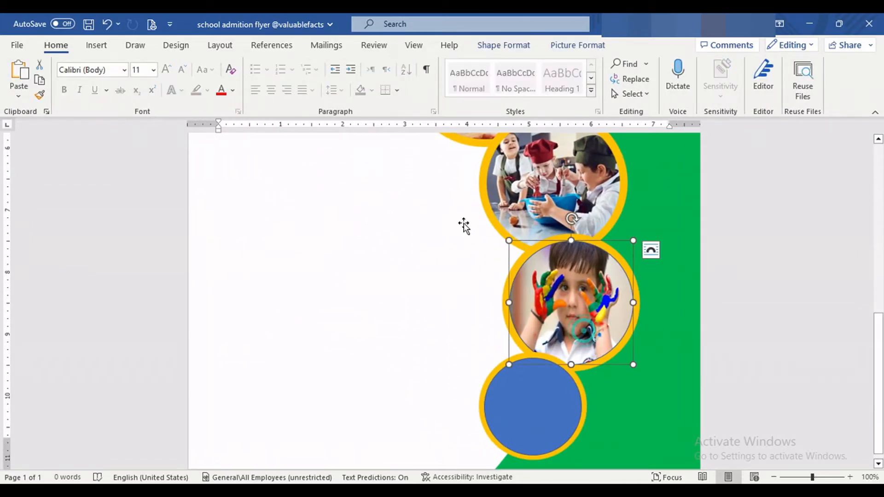
pyautogui.click(577, 45)
pyautogui.click(503, 45)
pyautogui.click(306, 78)
pyautogui.click(314, 228)
# Step: Fill the bottom pair's inner circle with the picture file of two children playing football
pyautogui.click(536, 389)
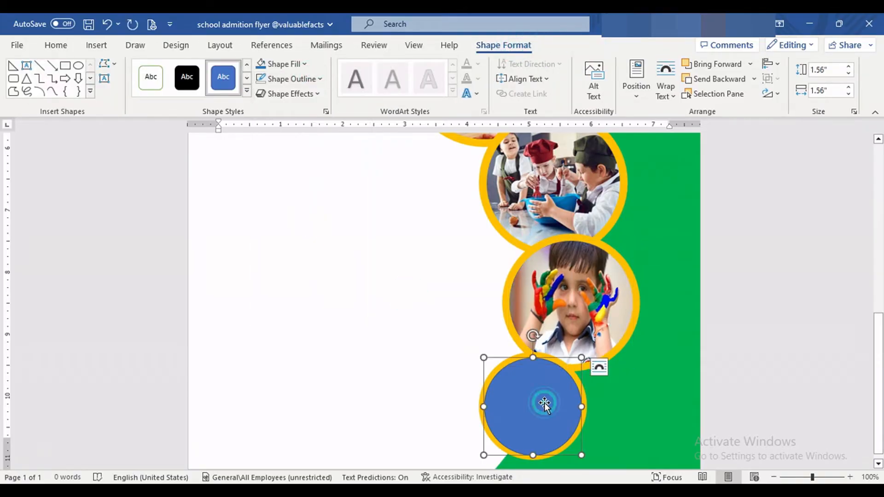
pyautogui.click(280, 64)
pyautogui.click(292, 245)
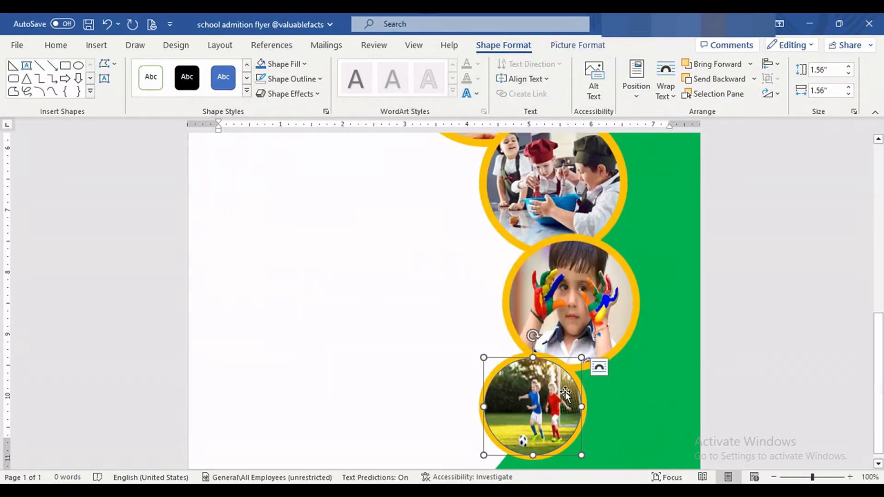
# Step: Enlarge the football picture within its circular crop and reposition it so both children and the ball fit inside
pyautogui.click(577, 45)
pyautogui.click(787, 76)
pyautogui.moveTo(582, 456); pyautogui.dragTo(603, 466)
pyautogui.moveTo(541, 412); pyautogui.dragTo(526, 391)
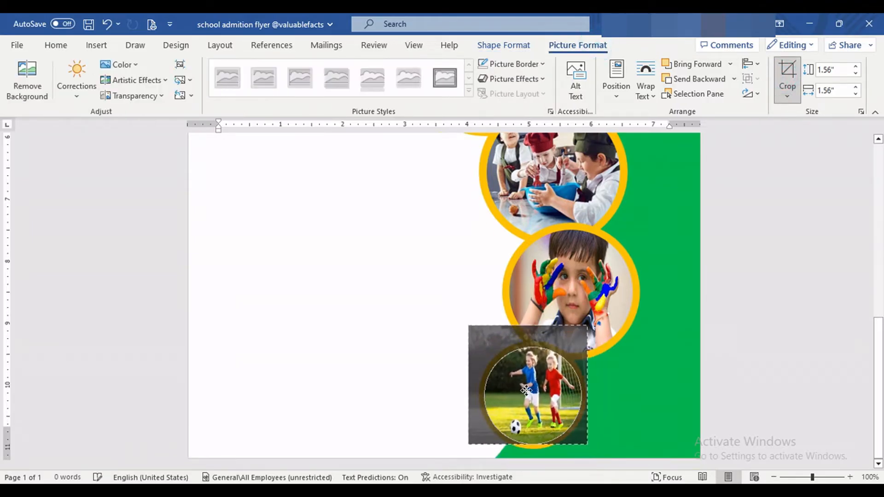
pyautogui.click(436, 379)
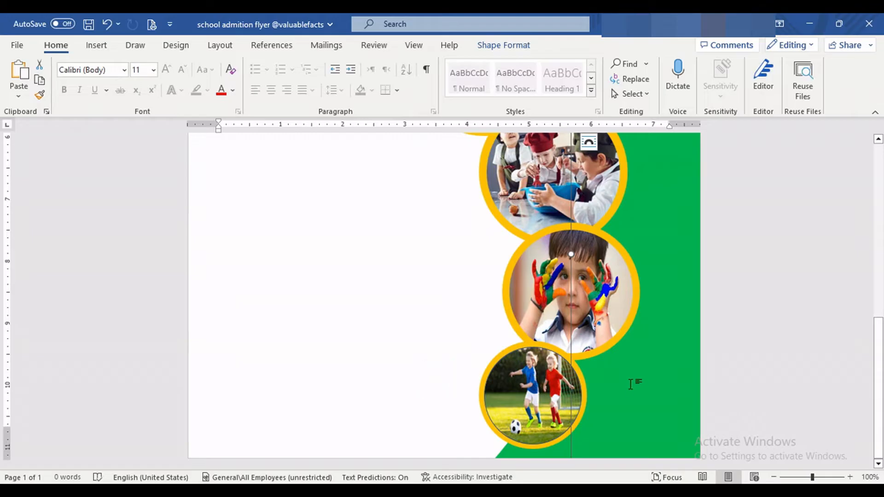
pyautogui.scroll(10, 570, 316)
pyautogui.click(670, 312)
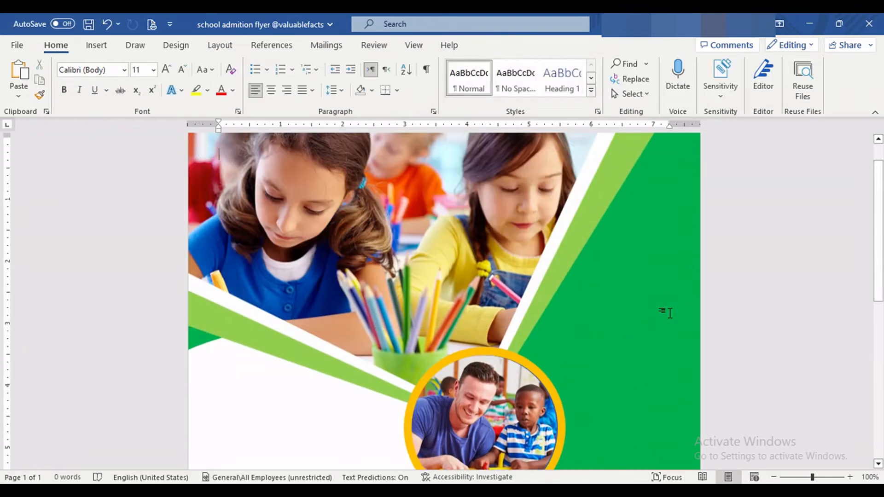
pyautogui.scroll(-10, 670, 313)
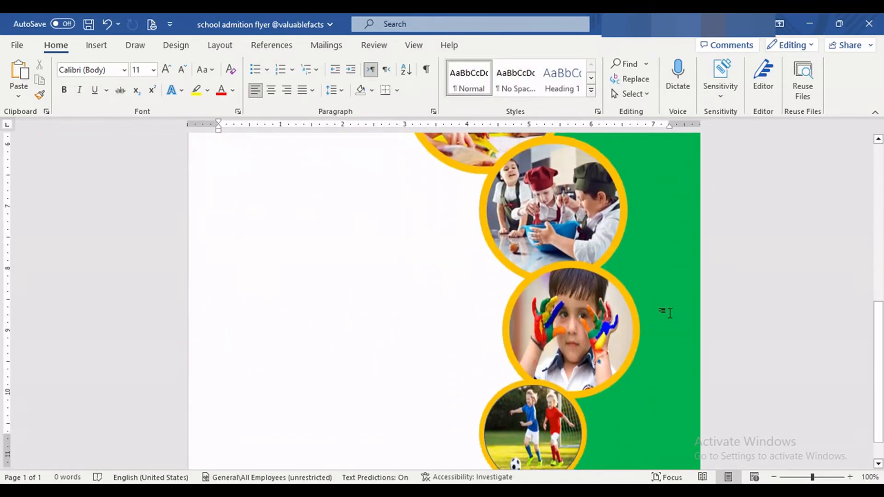
pyautogui.scroll(-1, 670, 313)
# Step: Place the text box on the green area beside the top circle and replace its placeholder text with "Admission"
pyautogui.click(714, 109)
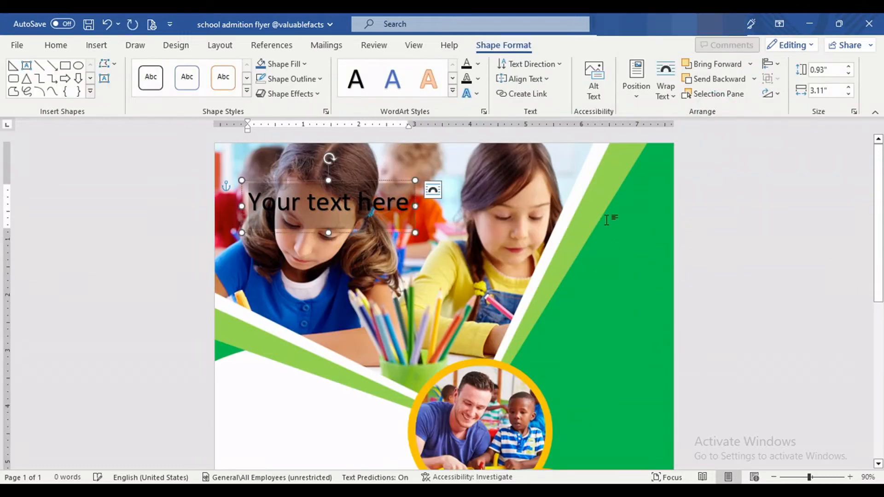
pyautogui.moveTo(368, 190); pyautogui.dragTo(622, 346)
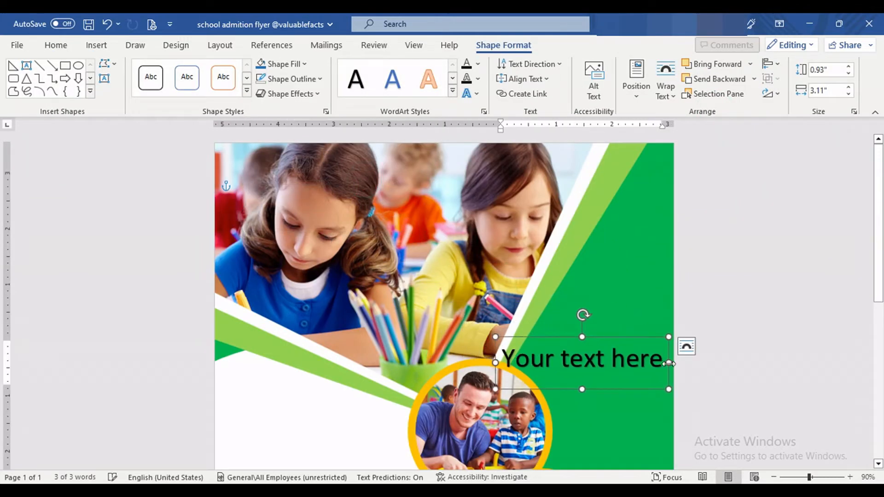
pyautogui.press('Delete')
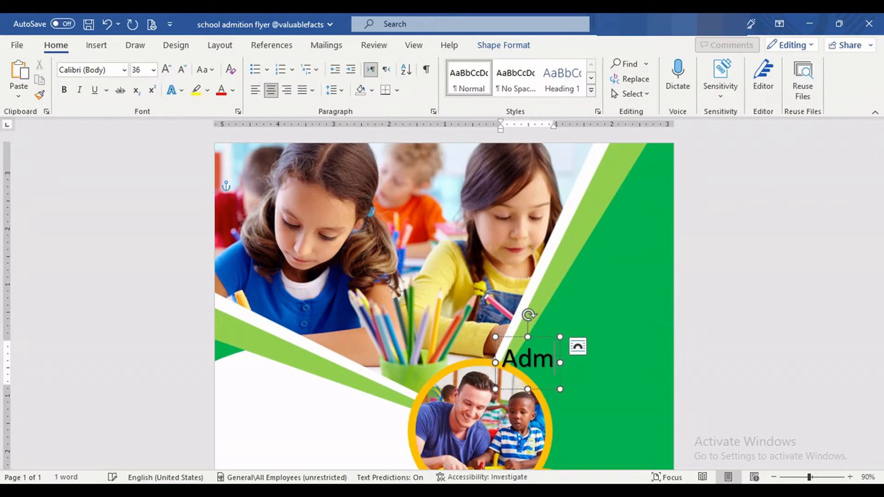
pyautogui.moveTo(589, 337); pyautogui.dragTo(536, 354)
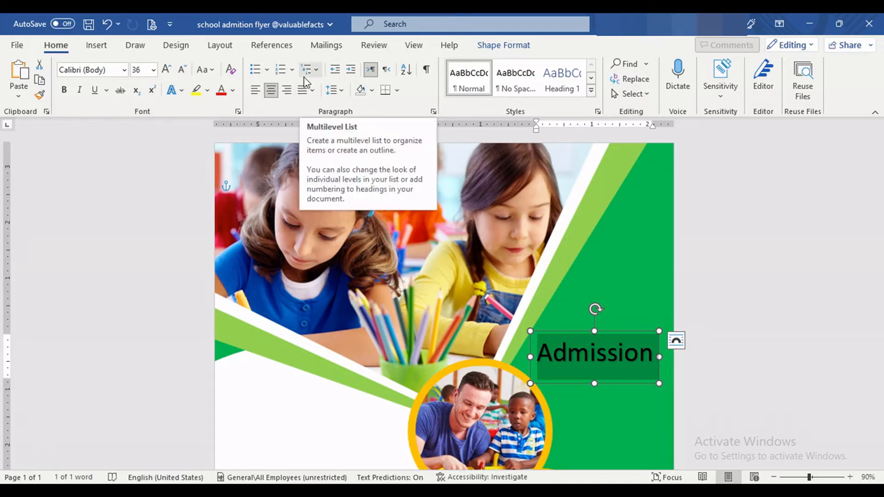
# Step: Convert the "Admission" heading to uppercase and open the list of fonts for it
pyautogui.click(211, 70)
pyautogui.click(226, 122)
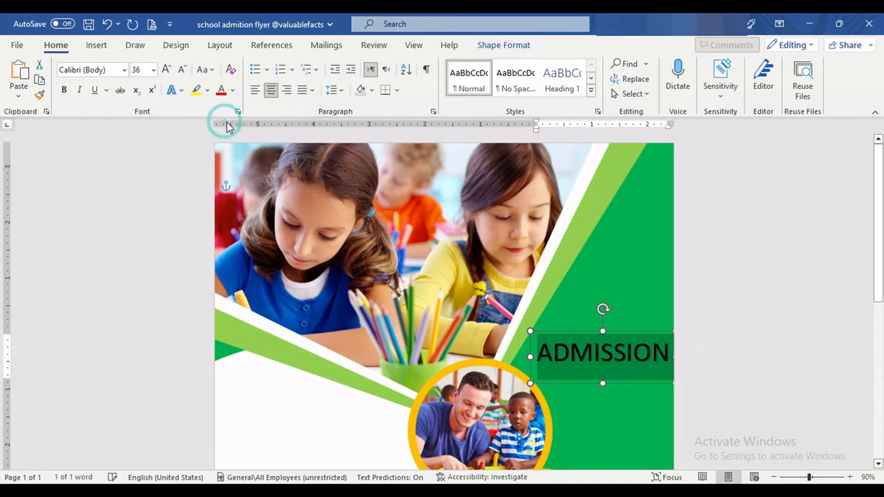
pyautogui.click(125, 70)
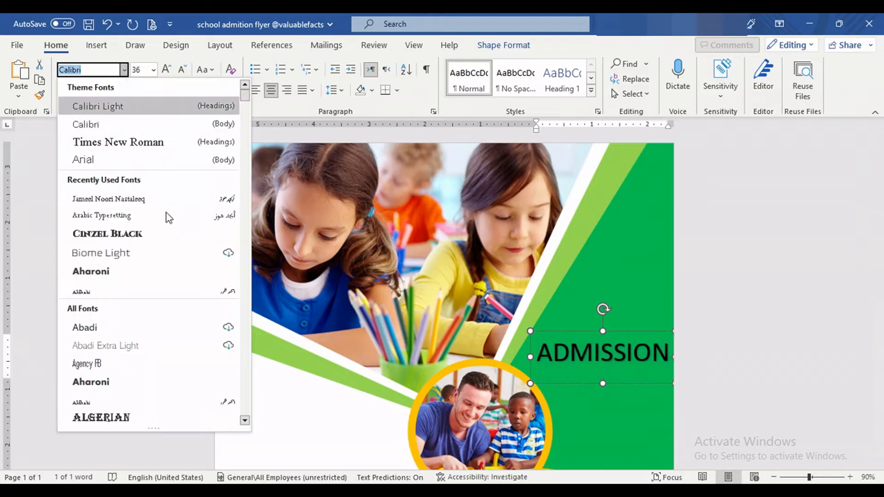